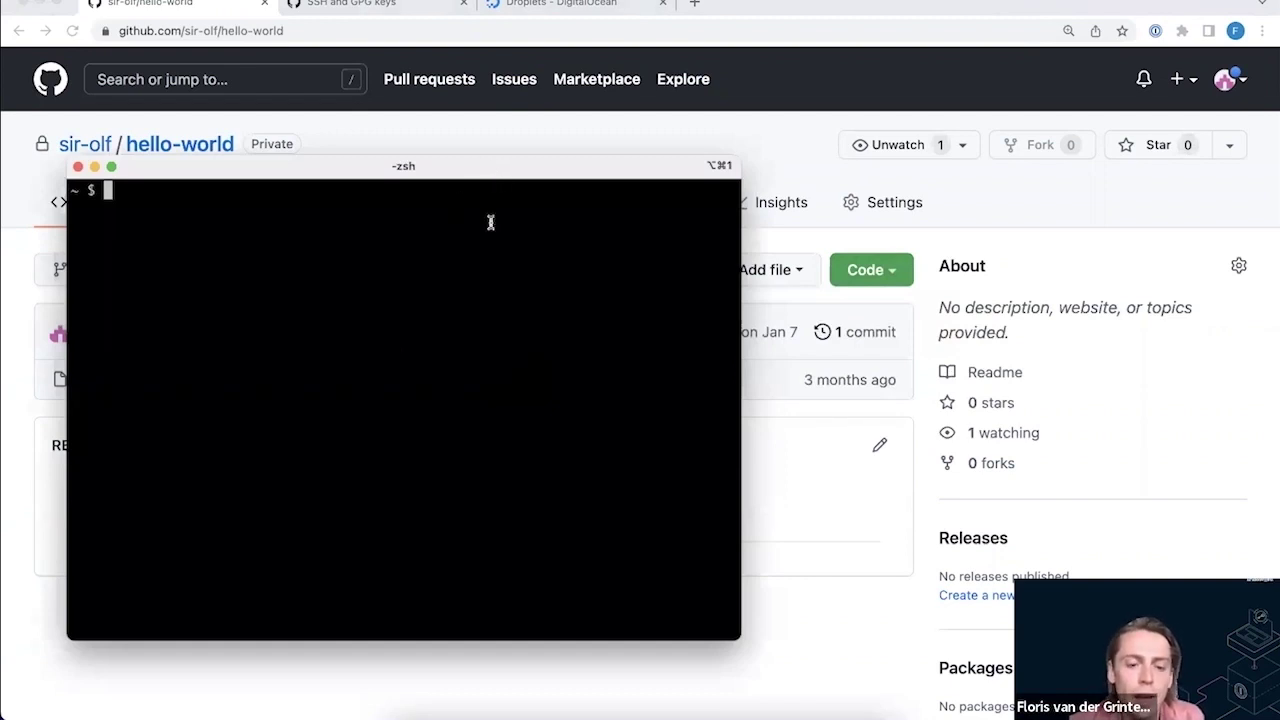
List ~/.ssh, then try cloning hello-world over SSH, which fails with publickey permission denied
type("ls ~/.ssh/")
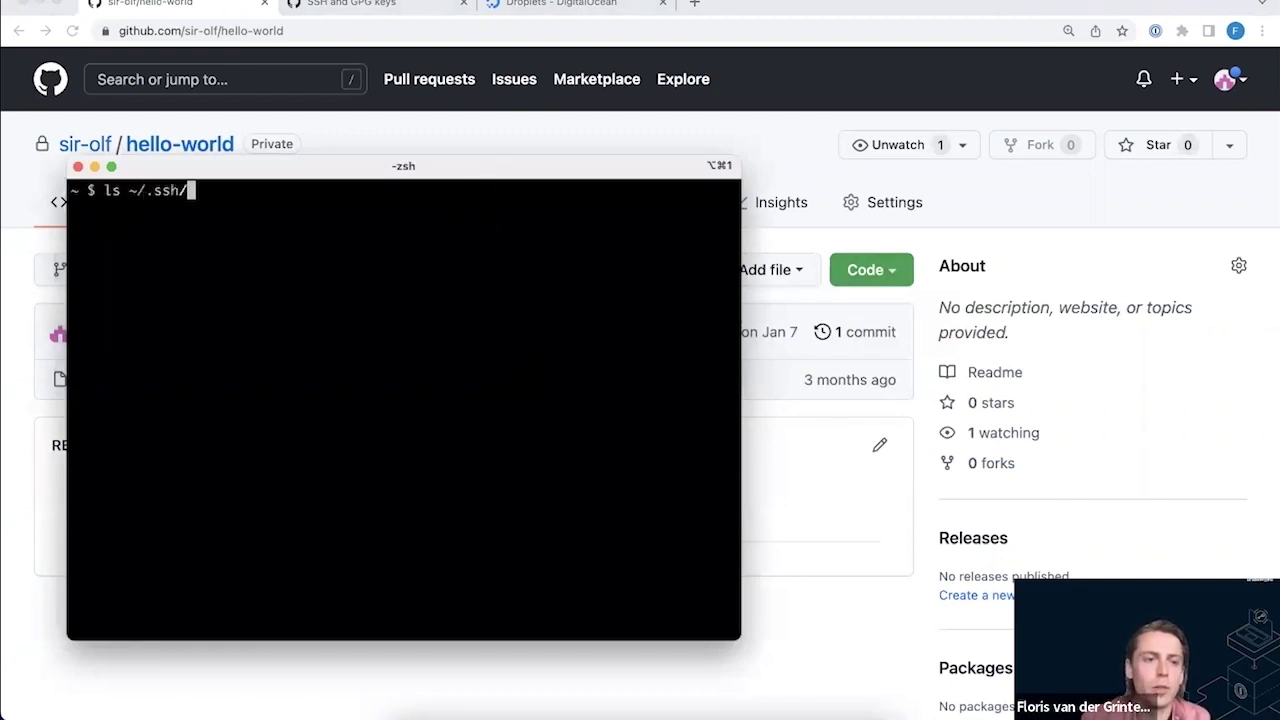
key("Return")
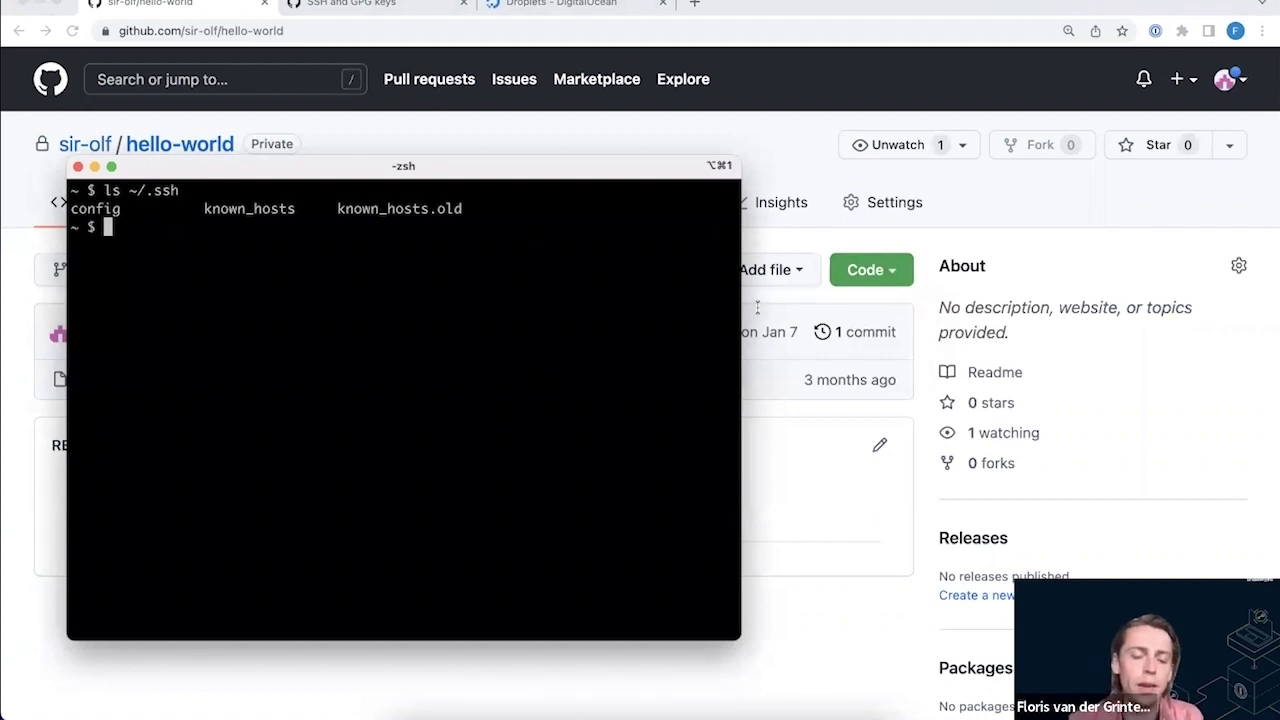
type("git clone")
key("super+v")
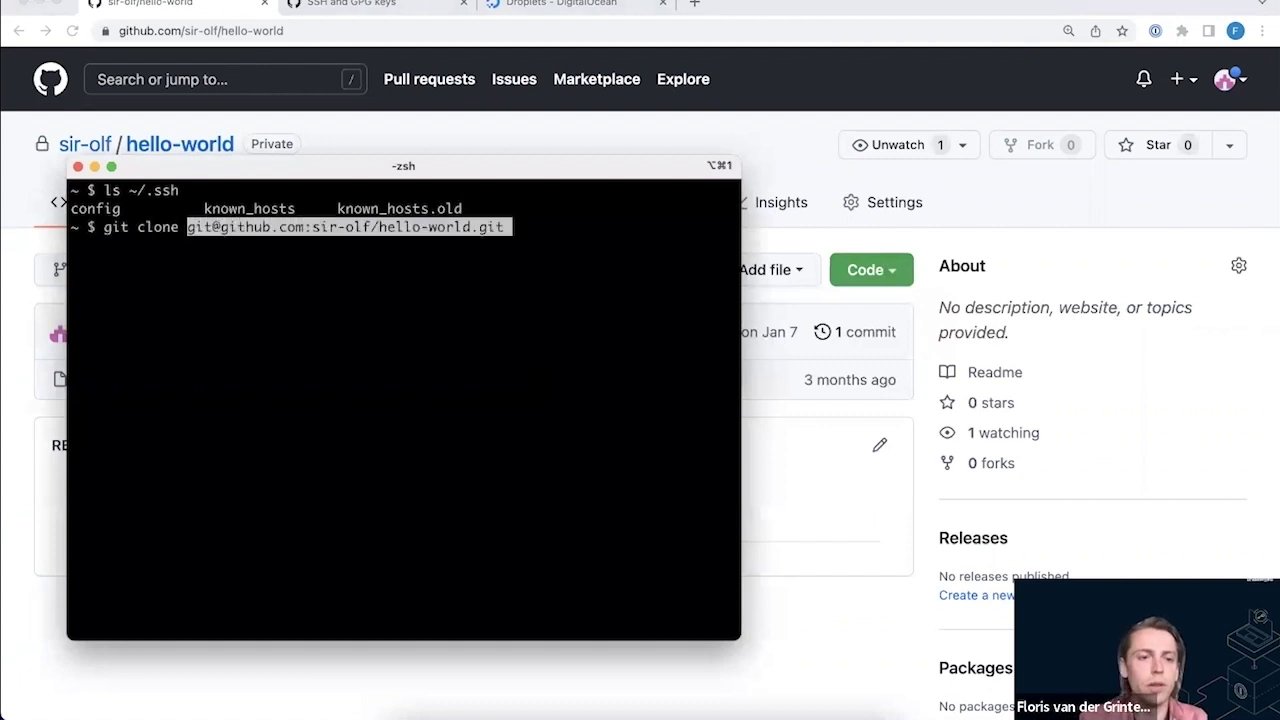
key("Return")
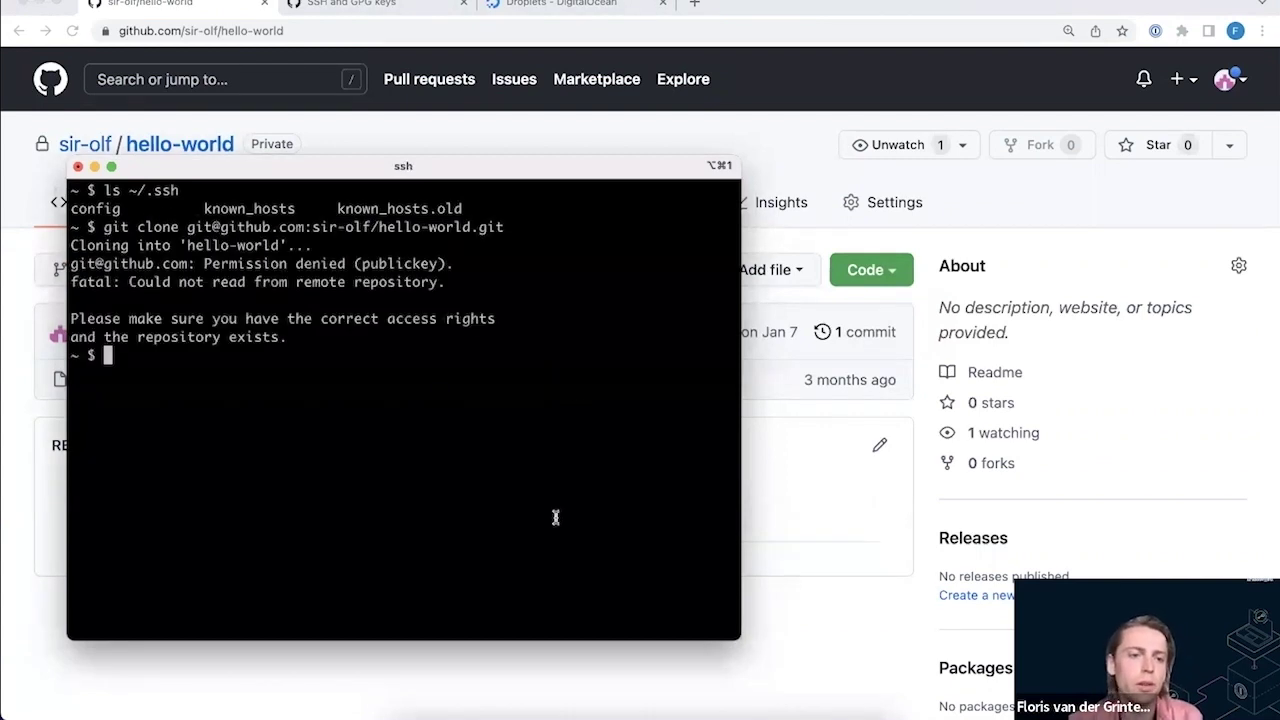
left_click(610, 137)
From the SSH and GPG keys settings, read GitHub's guide on generating a new SSH key
key("ctrl+Tab")
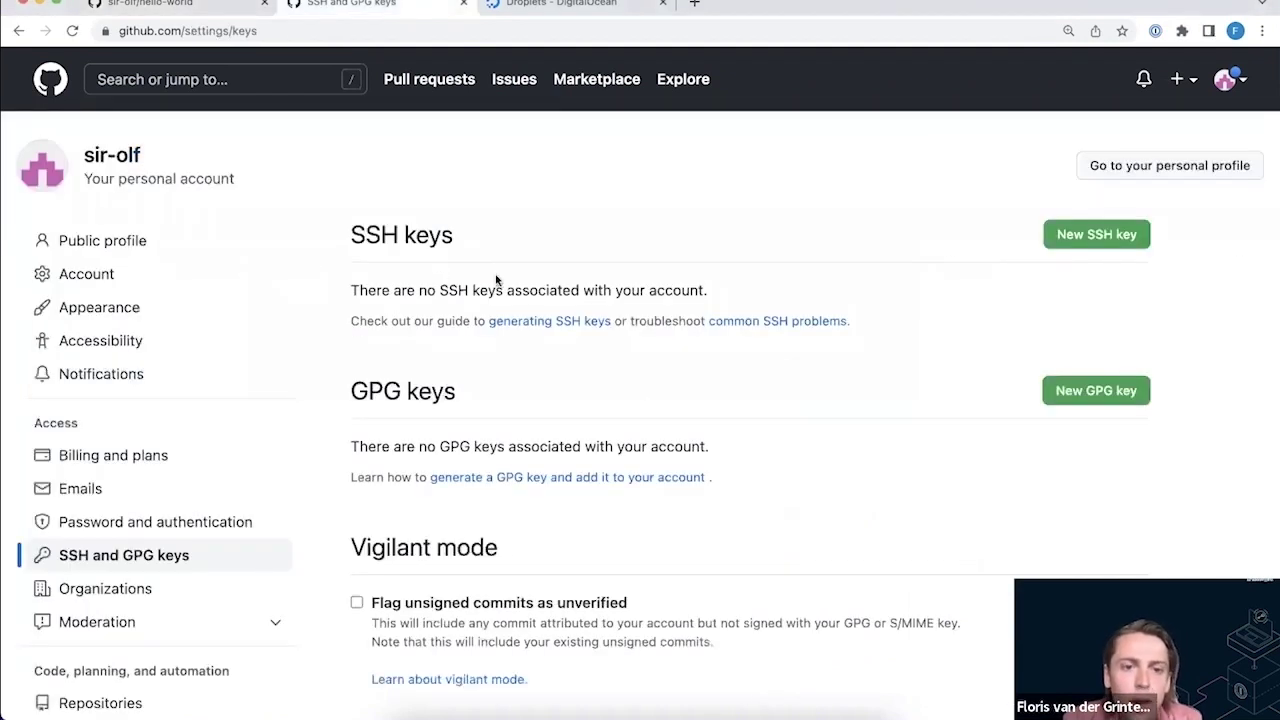
scroll(616, 284, "down", 1)
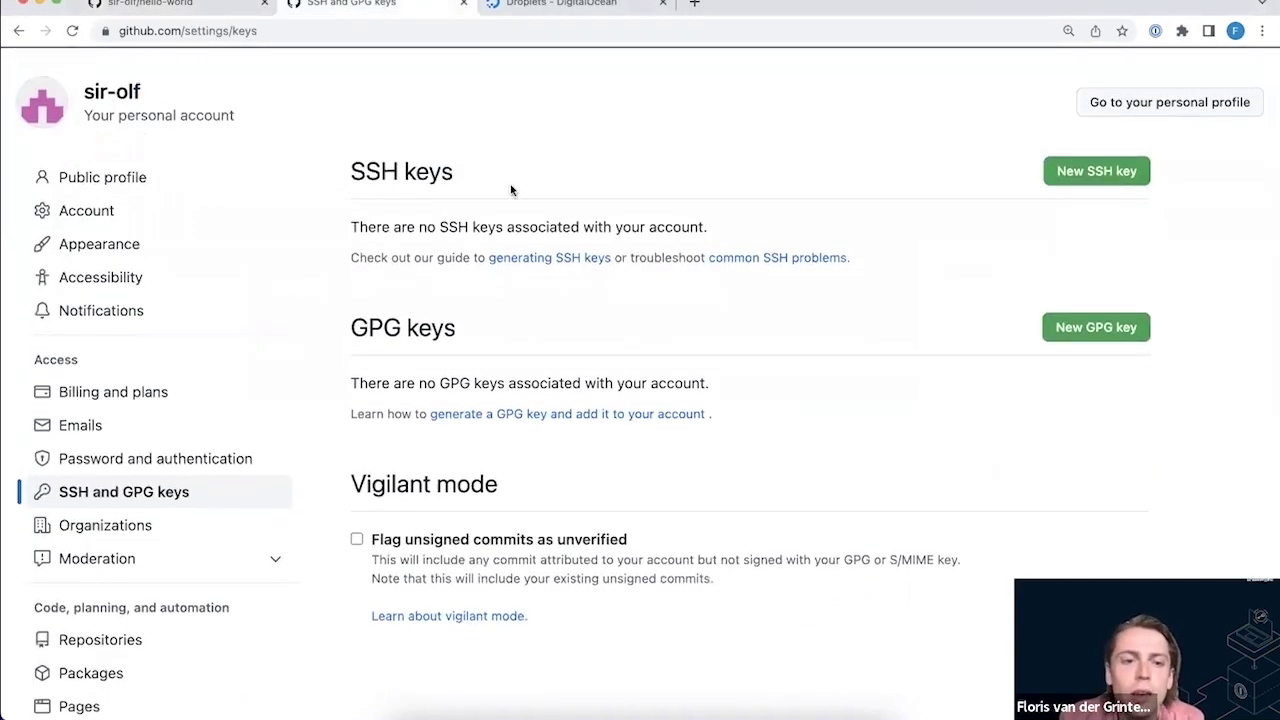
left_click(558, 258)
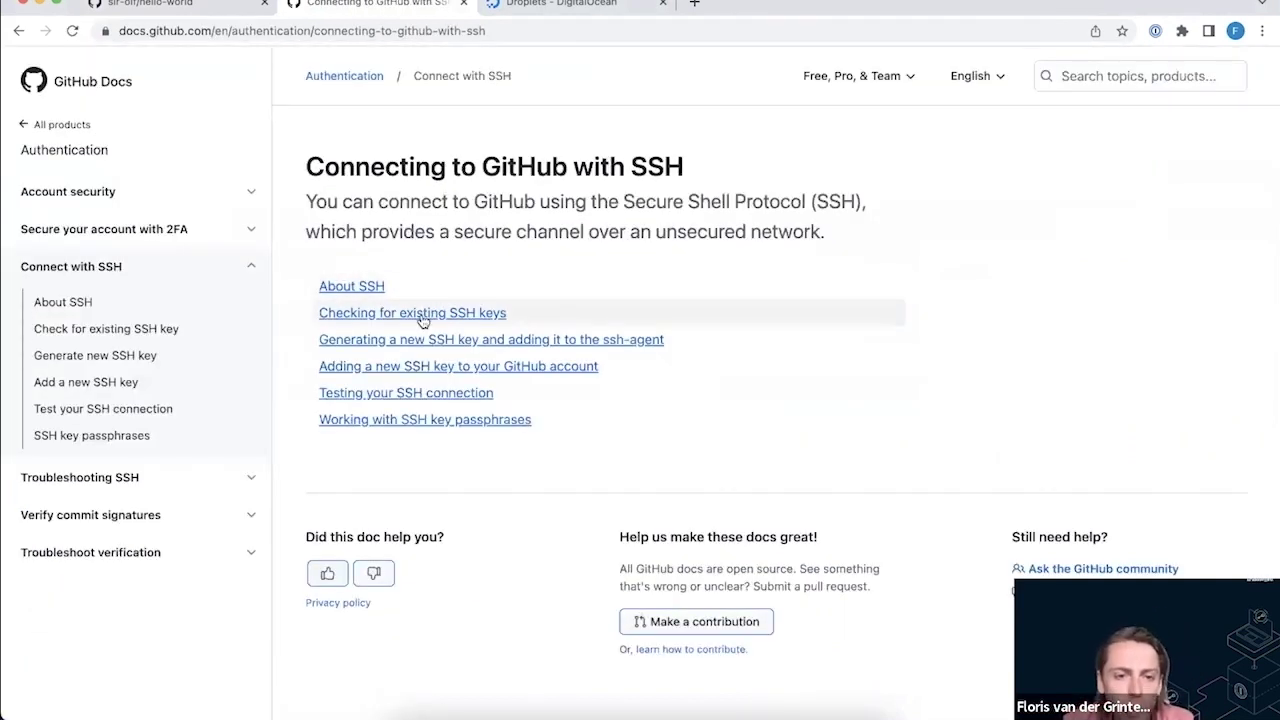
left_click(463, 340)
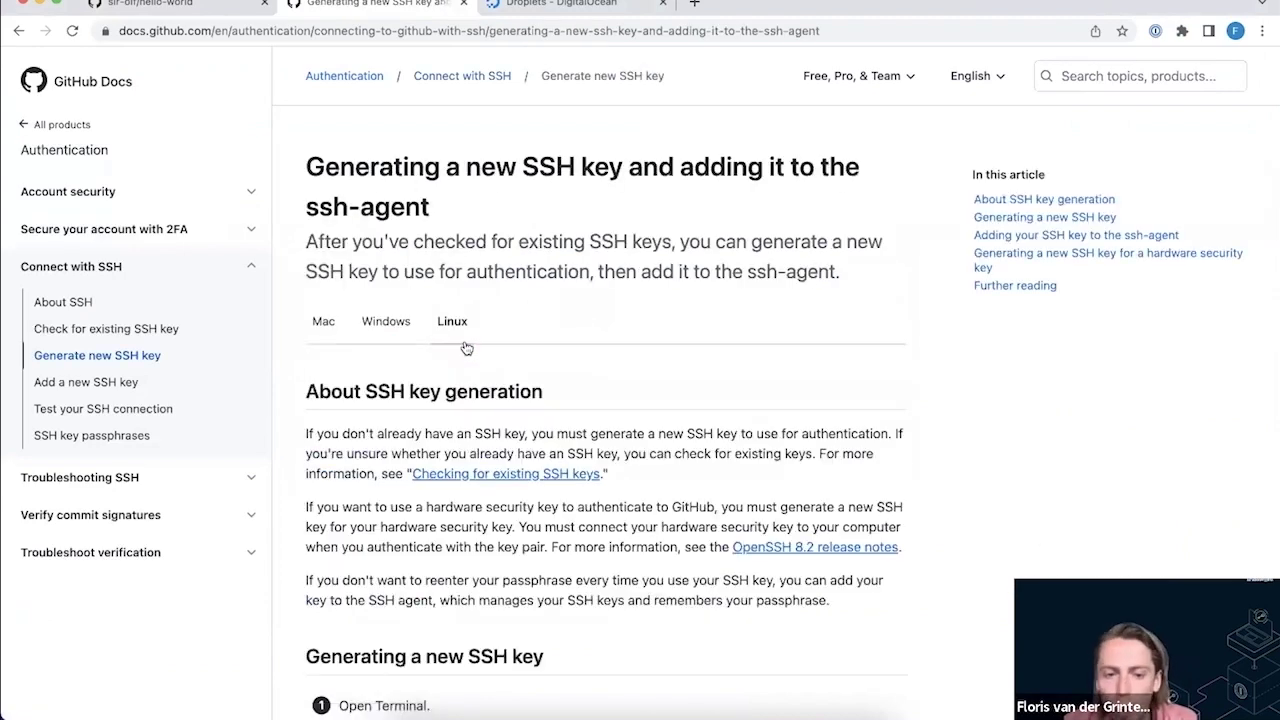
scroll(465, 347, "down", 2)
scroll(465, 347, "down", 8)
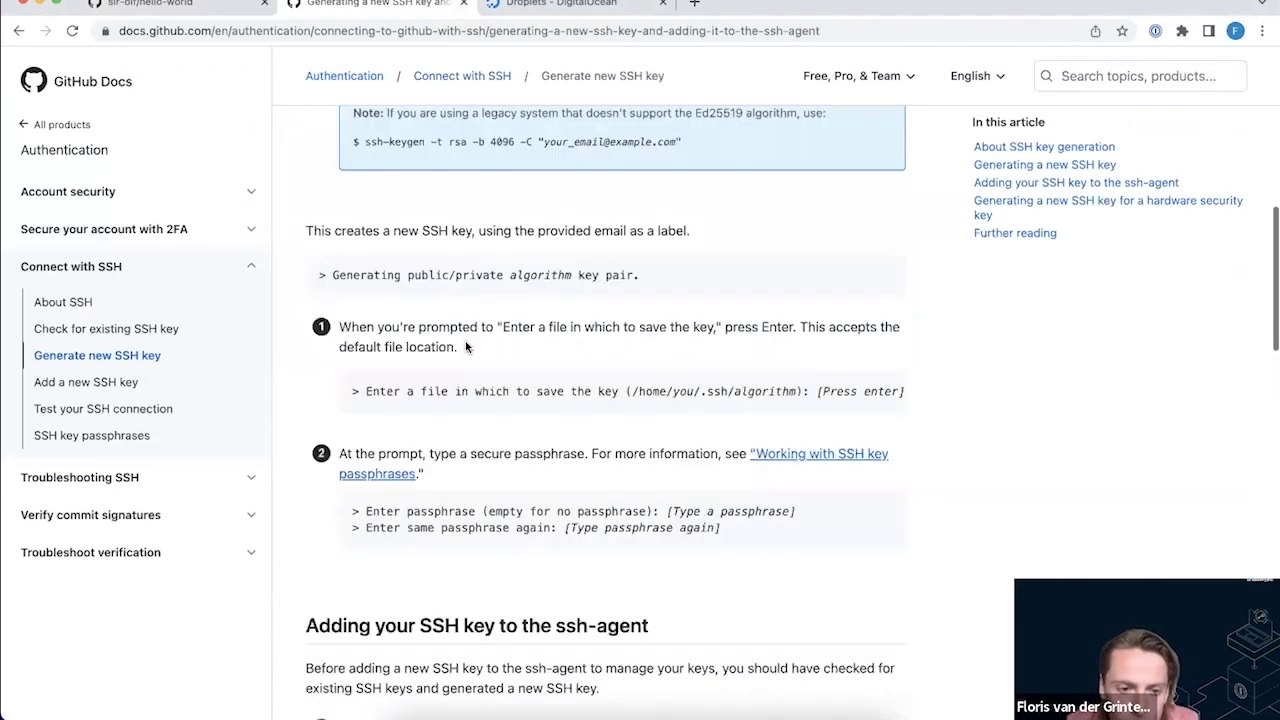
scroll(465, 347, "down", 6)
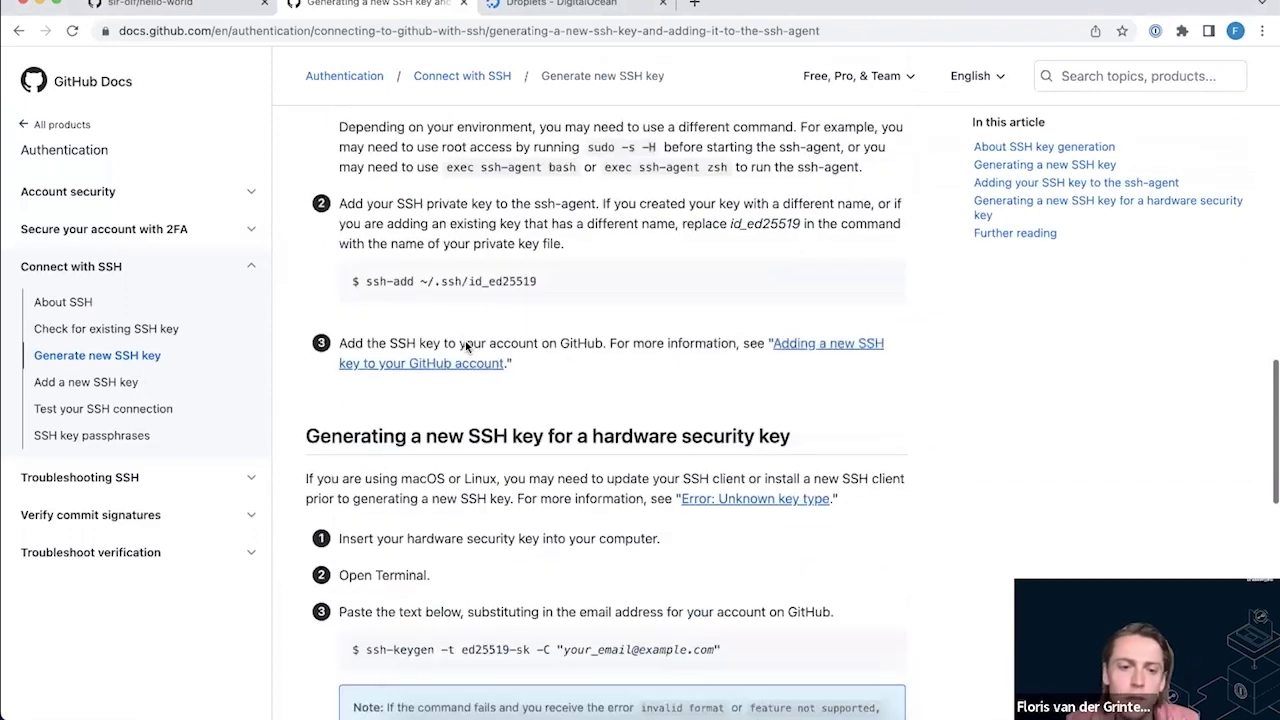
scroll(465, 345, "down", 10)
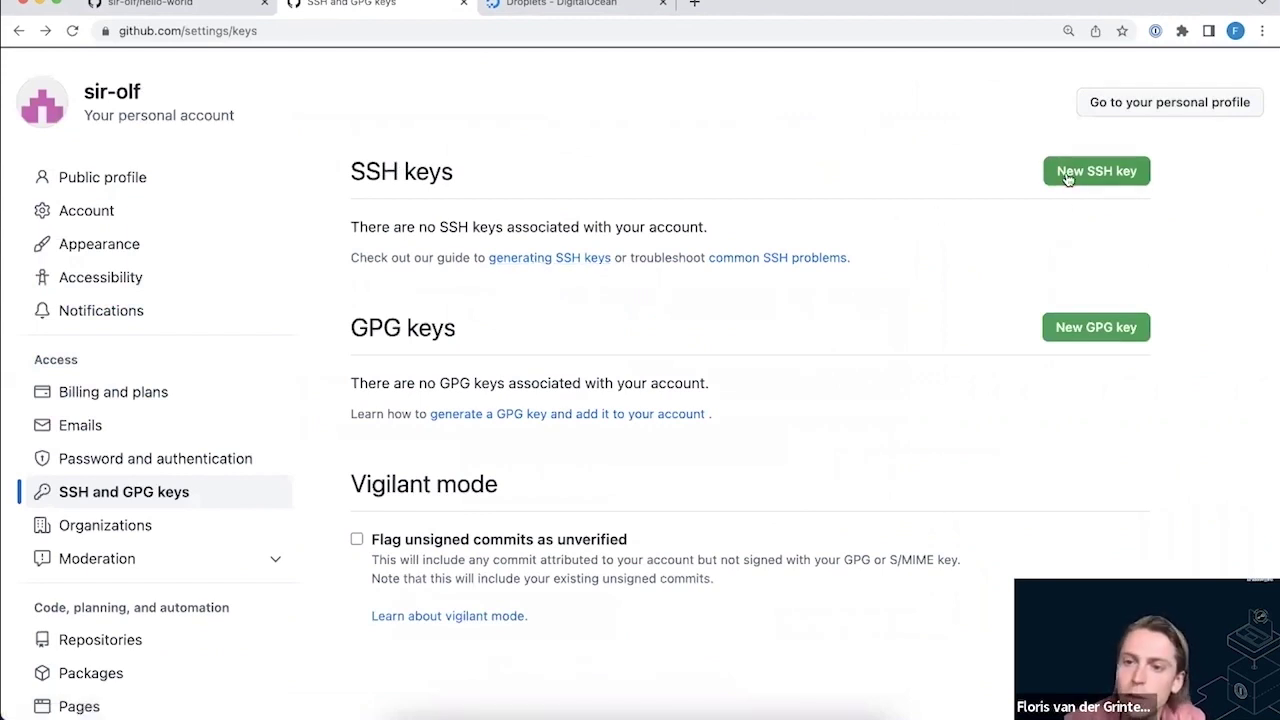
Start a new GitHub SSH key and have 1Password create one titled 'Webinar key'
left_click(1118, 170)
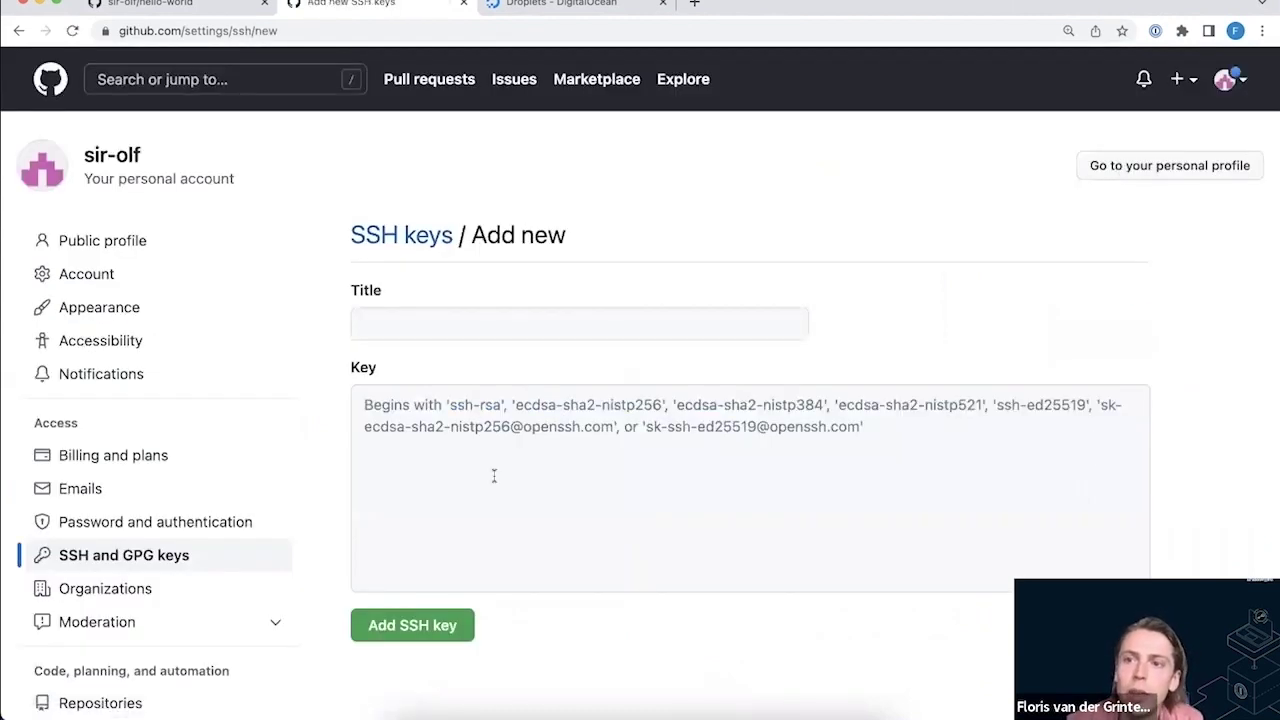
left_click(766, 458)
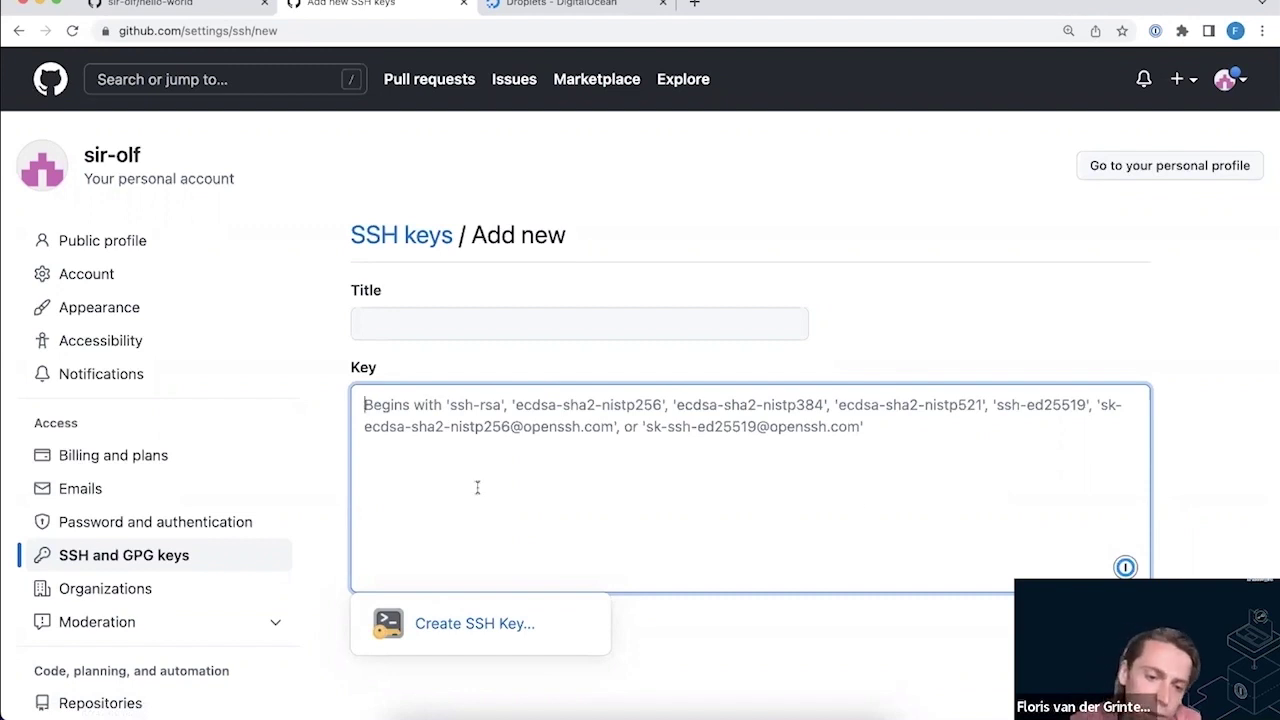
left_click(447, 629)
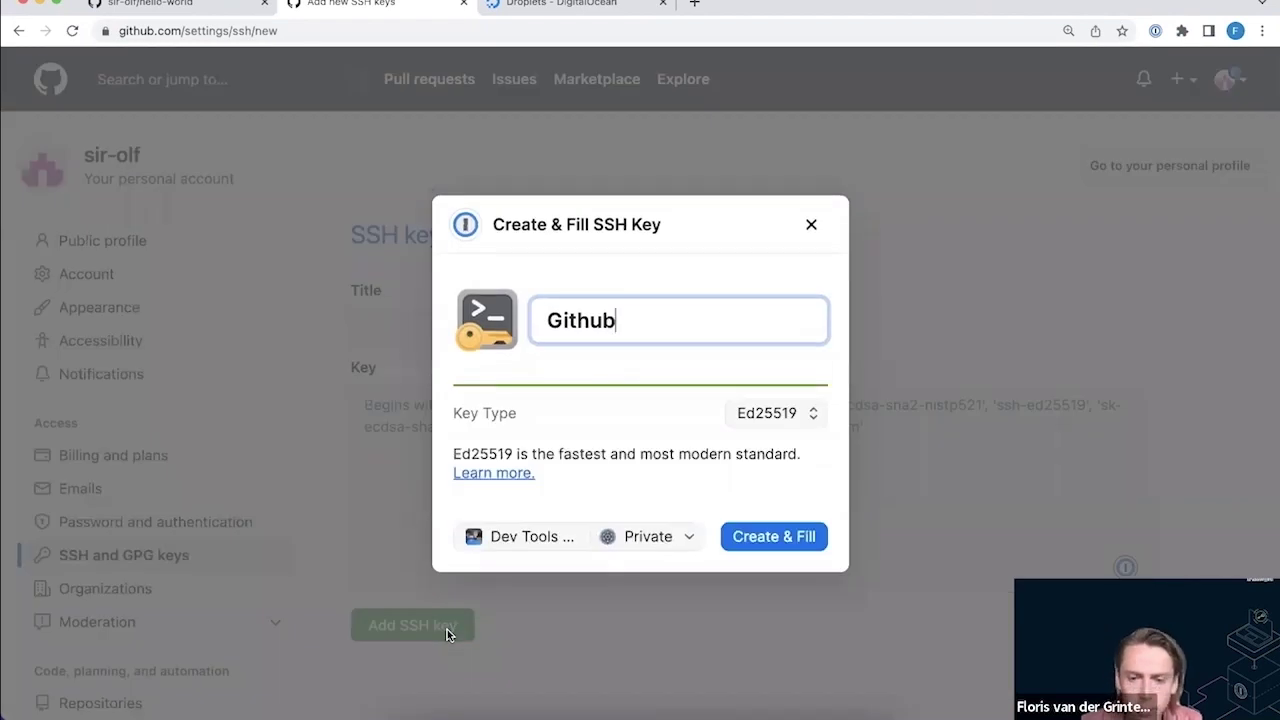
key("BackSpace")
key("BackSpace")
key("BackSpace")
key("BackSpace")
key("BackSpace")
key("BackSpace")
type("Webinar key")
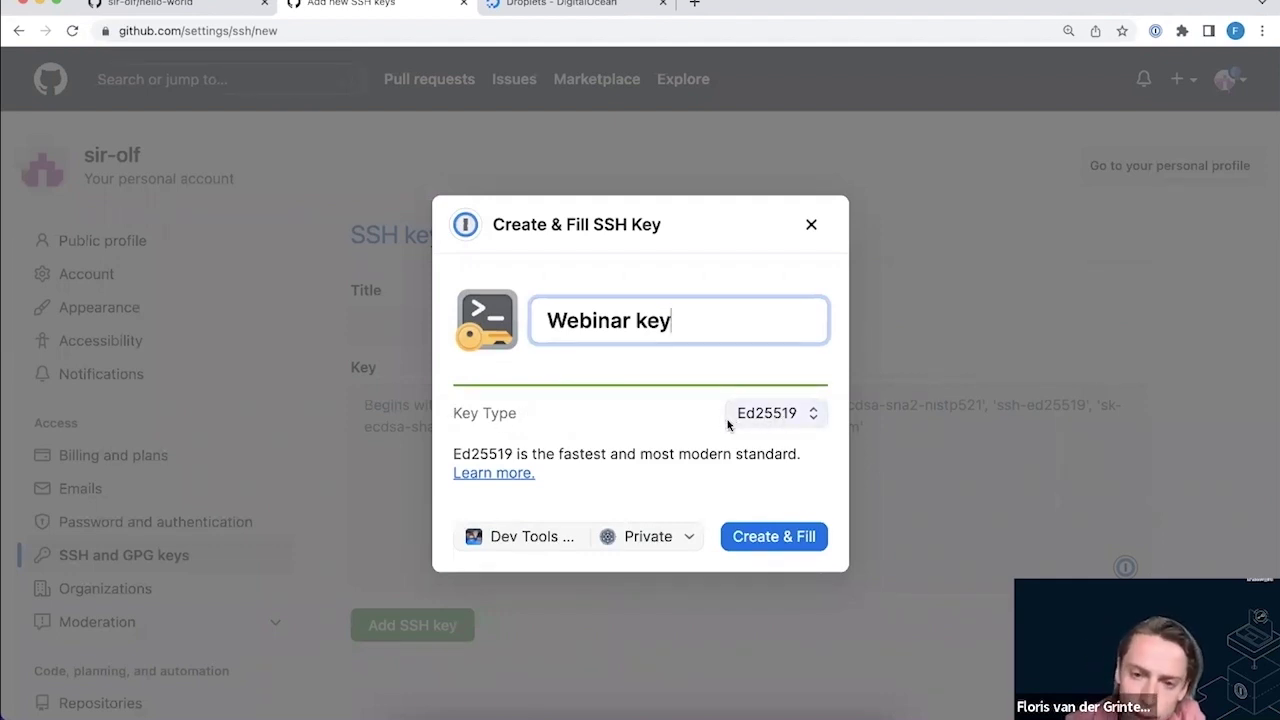
Try the RSA key type and its bit length, then settle on Ed25519
left_click(785, 415)
left_click(797, 504)
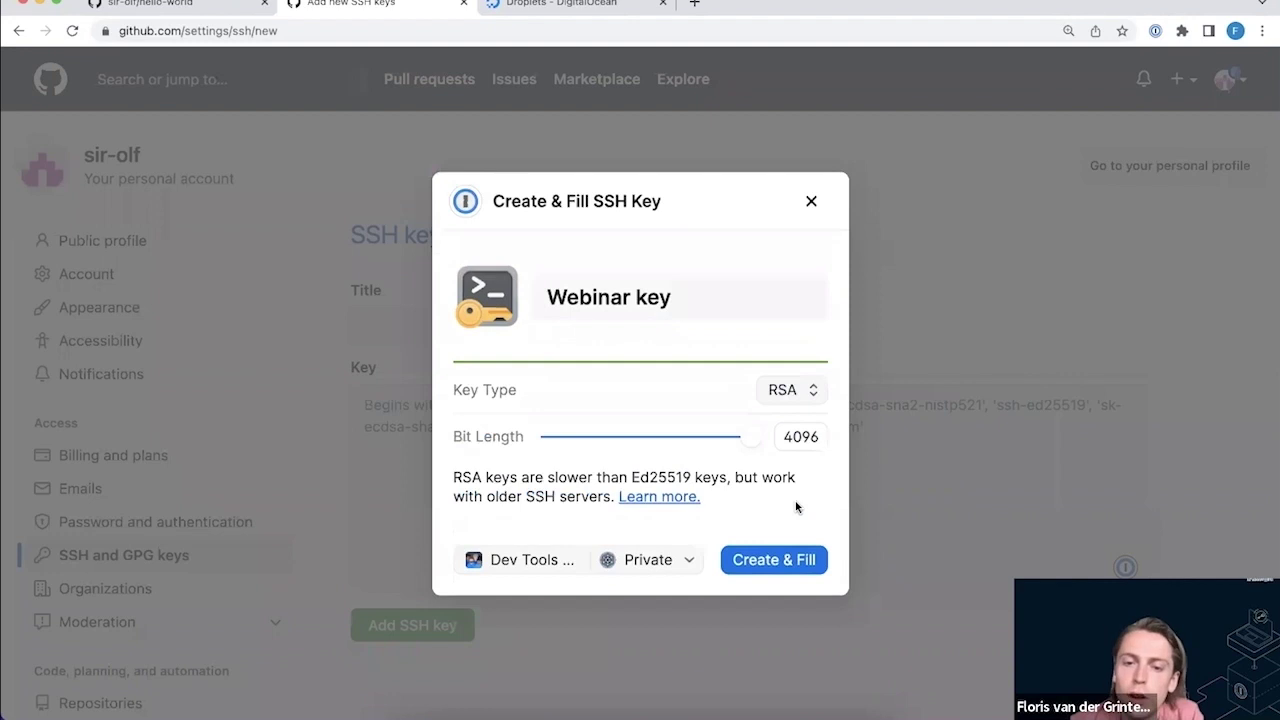
mouse_move(751, 437)
left_mouse_down()
mouse_move(575, 437)
mouse_move(758, 438)
left_mouse_up()
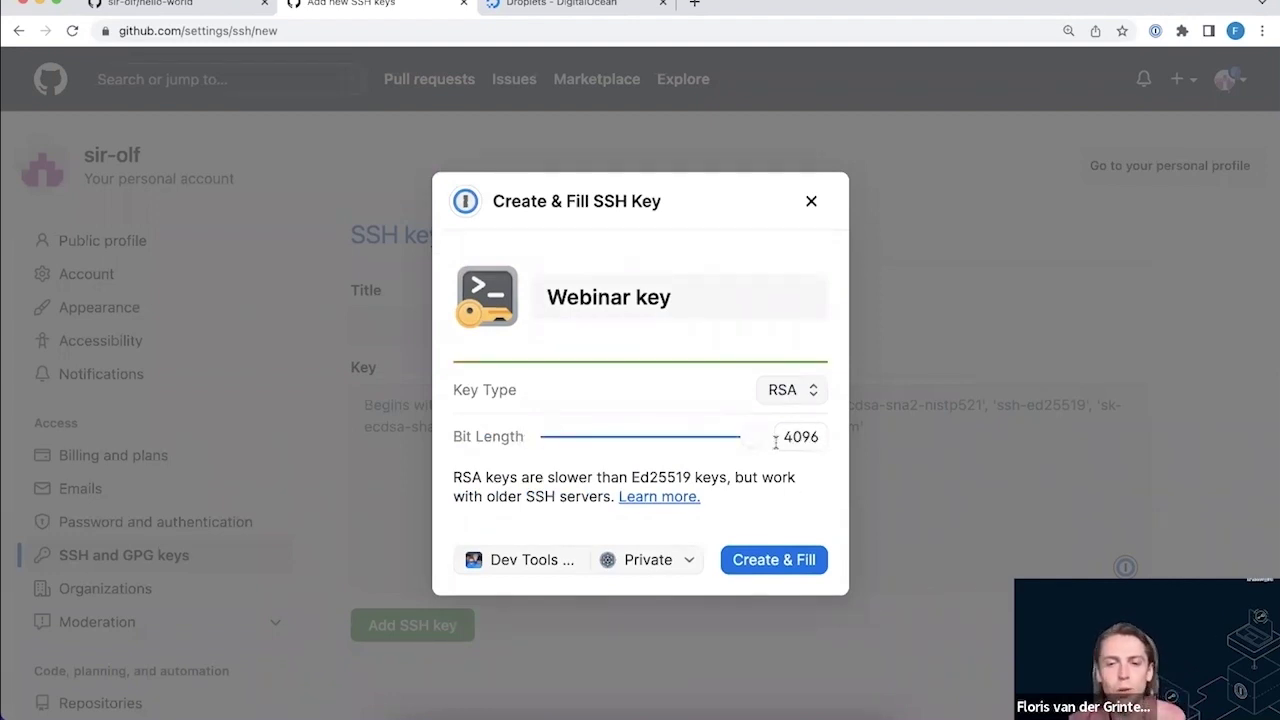
left_click(790, 391)
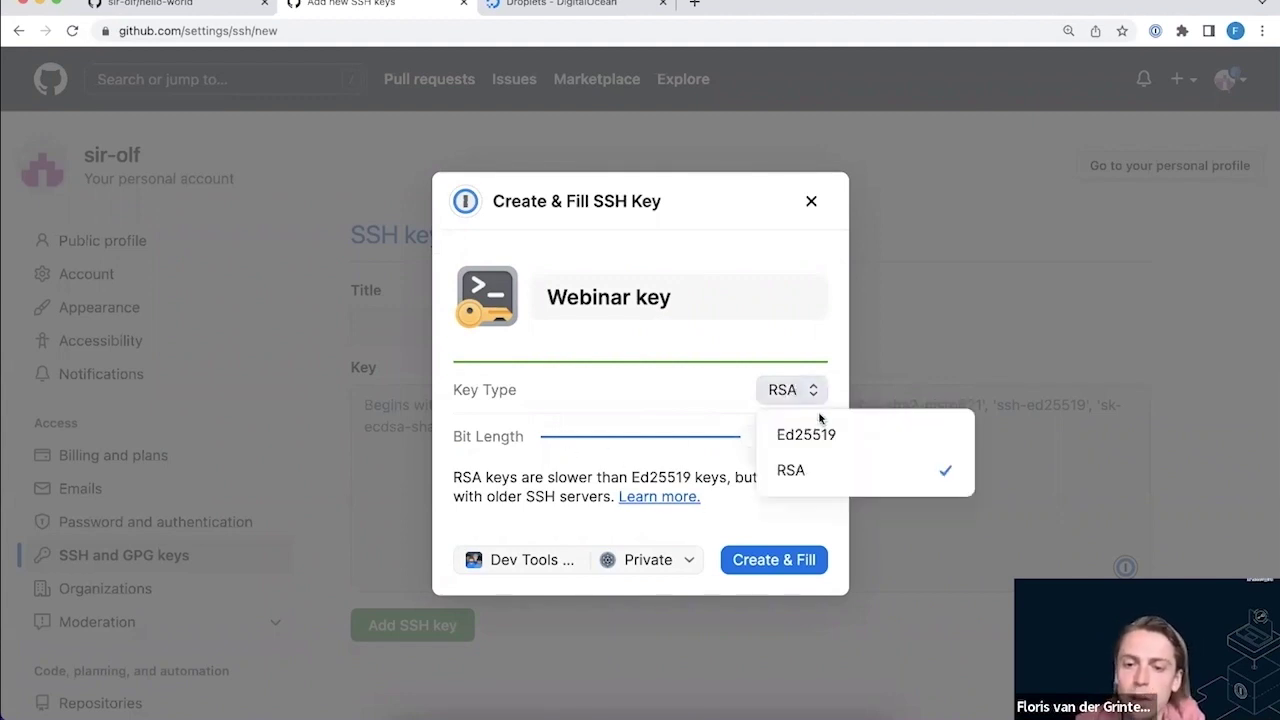
left_click(843, 436)
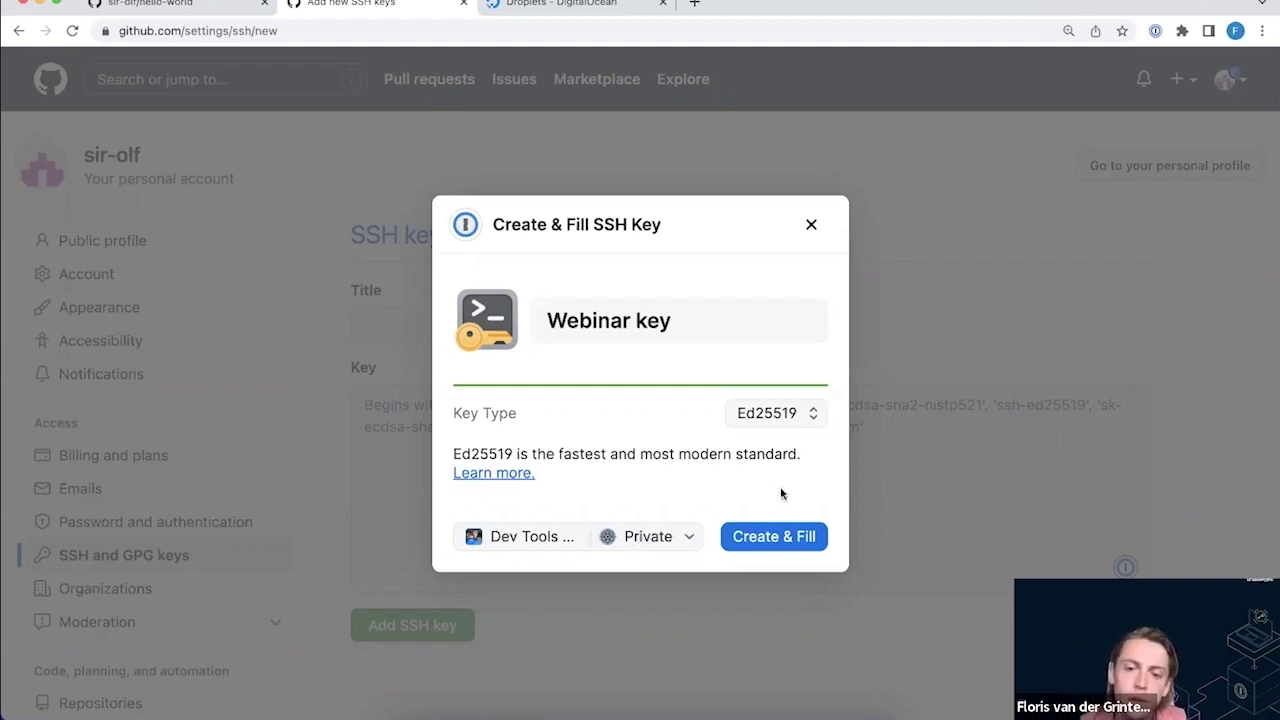
Create the Webinar key in 1Password, fill it into the form, and add it to GitHub
left_click(788, 538)
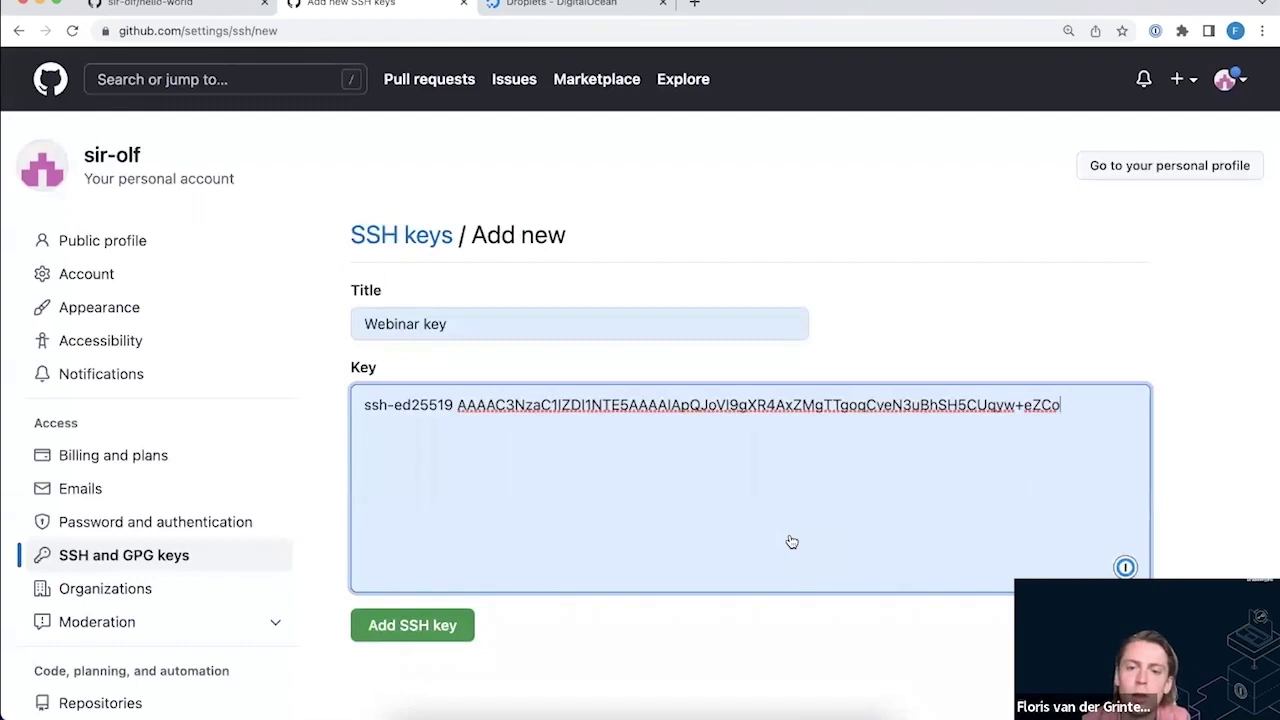
scroll(791, 542, "down", 2)
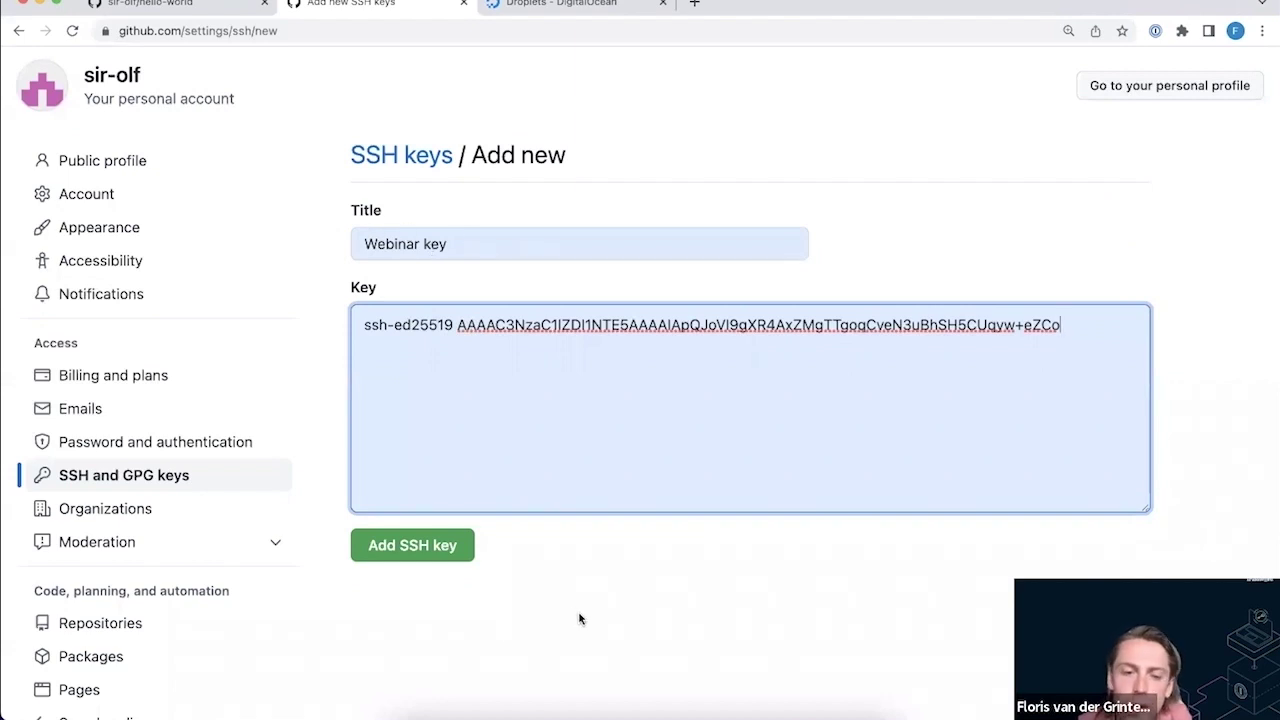
left_click(445, 545)
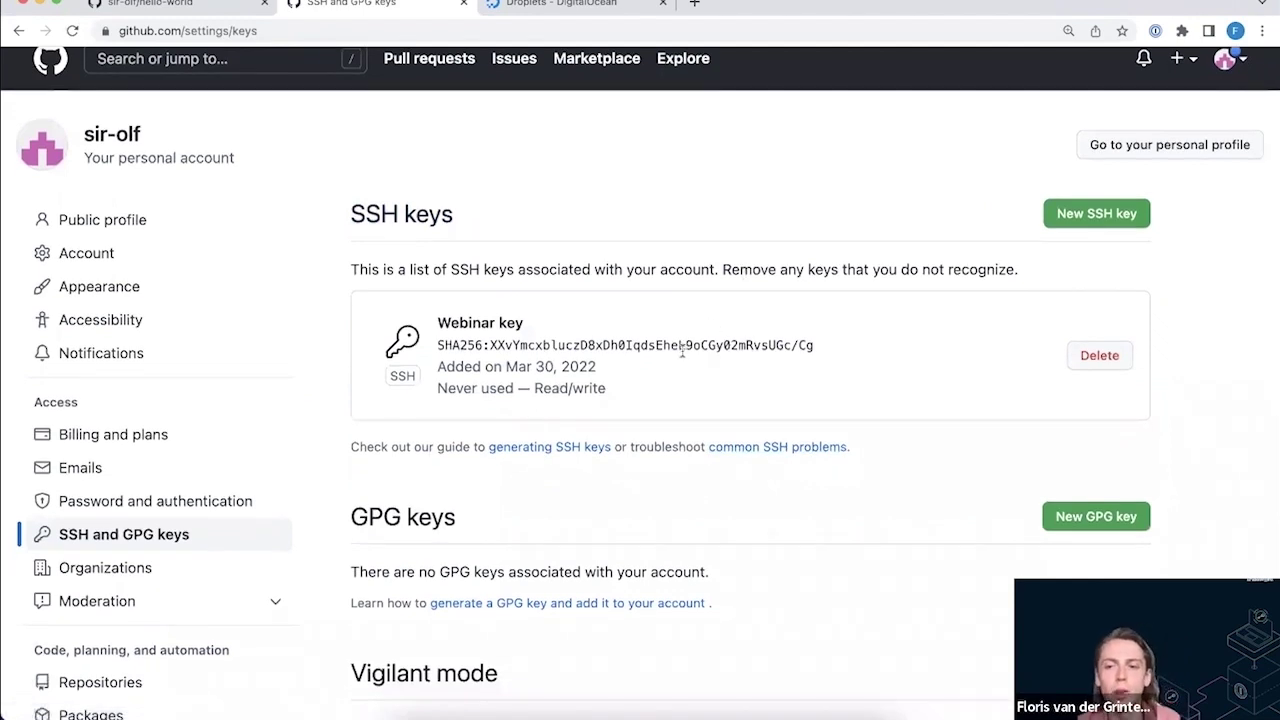
key("super+backslash")
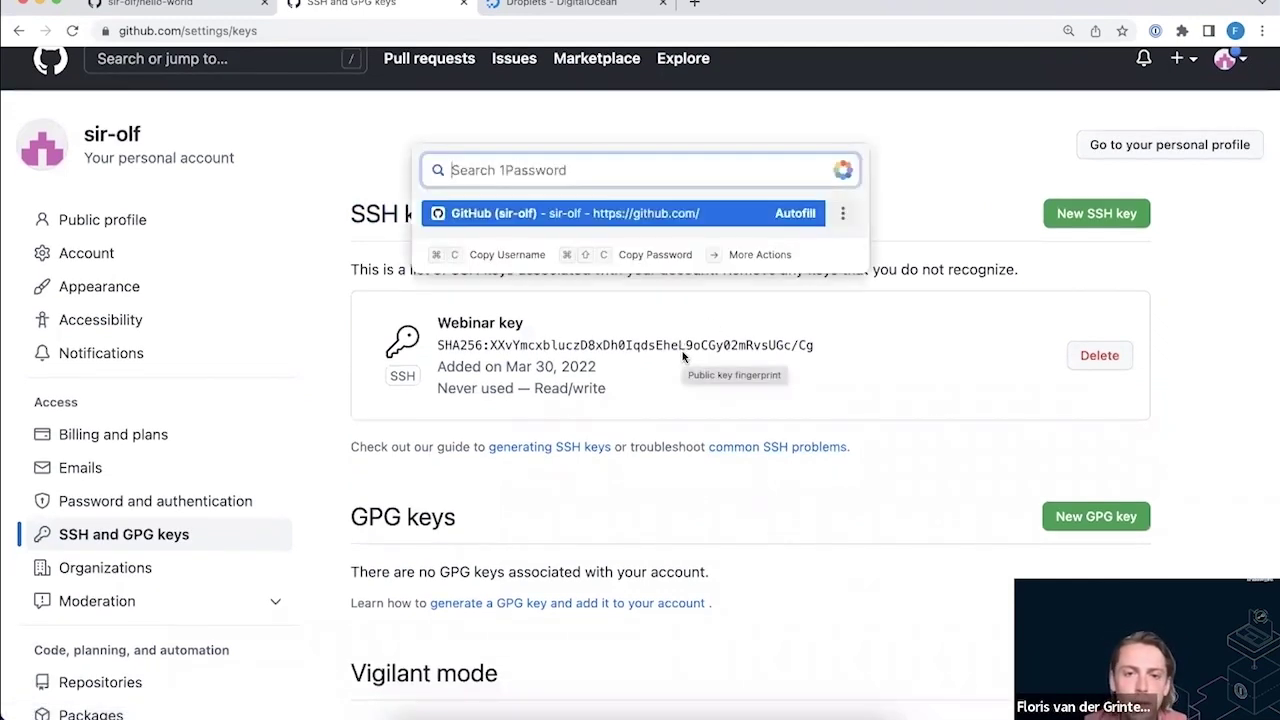
type("webinar")
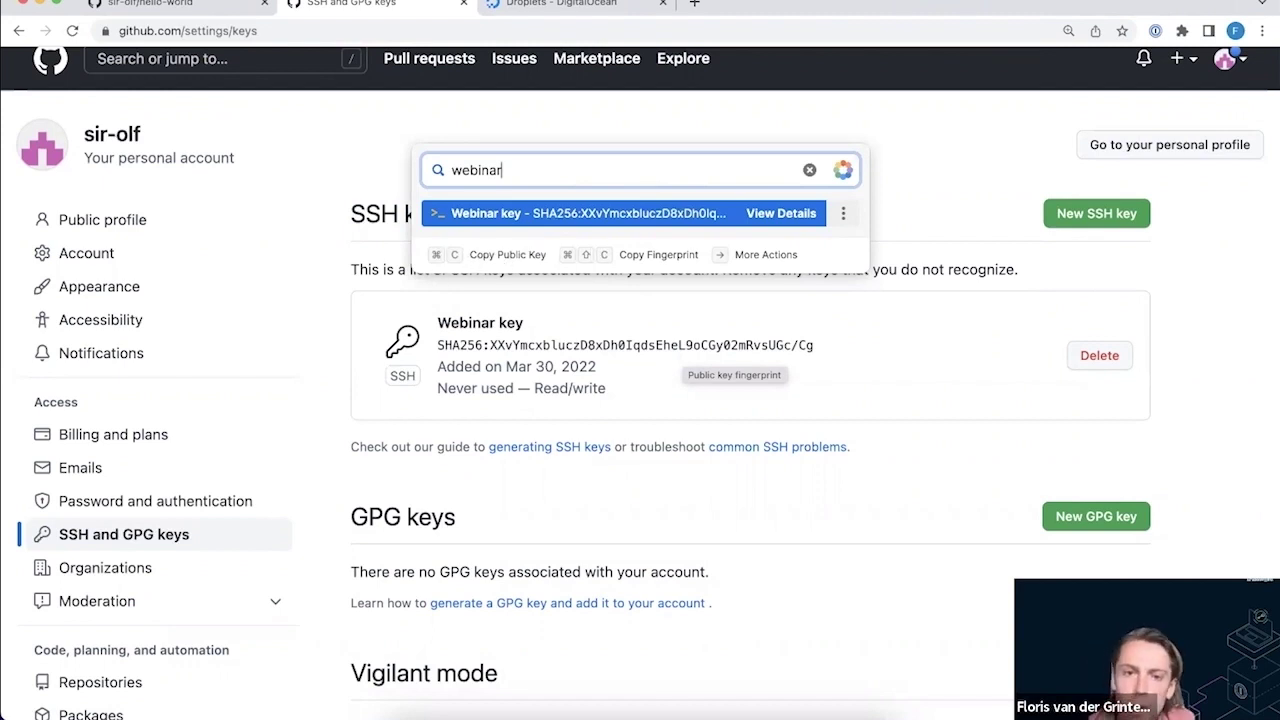
key("Right")
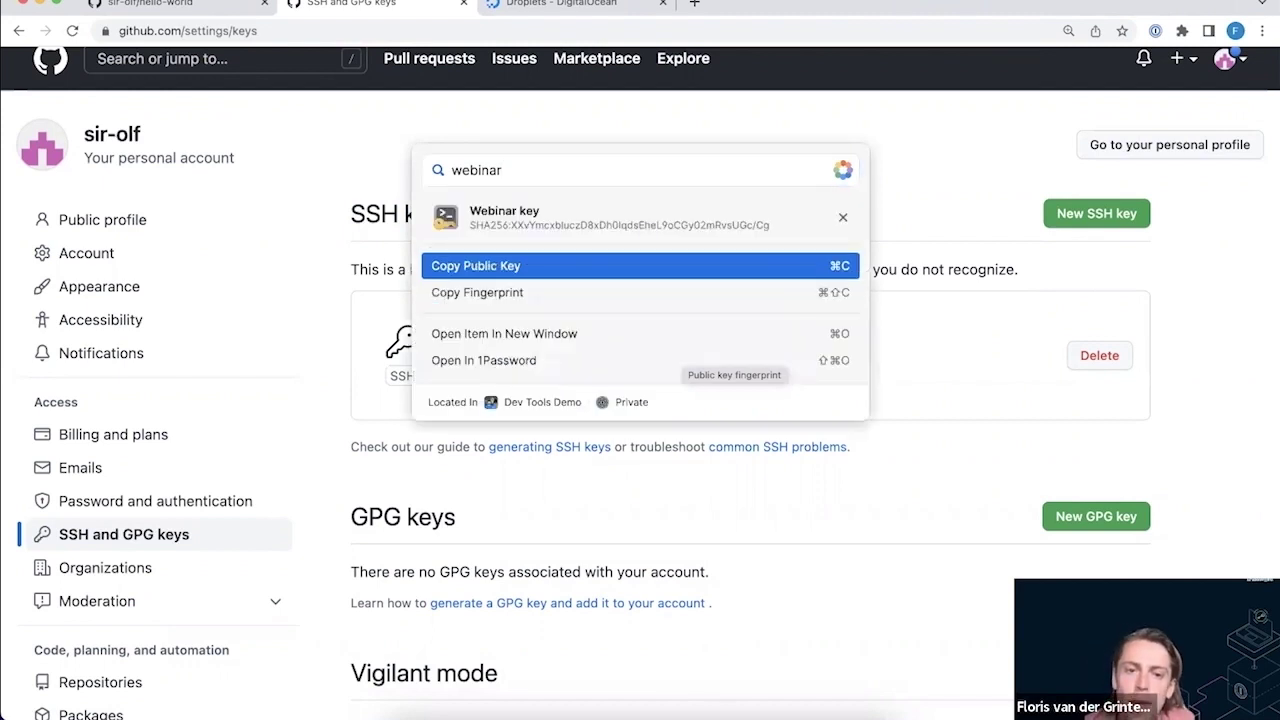
left_click(578, 335)
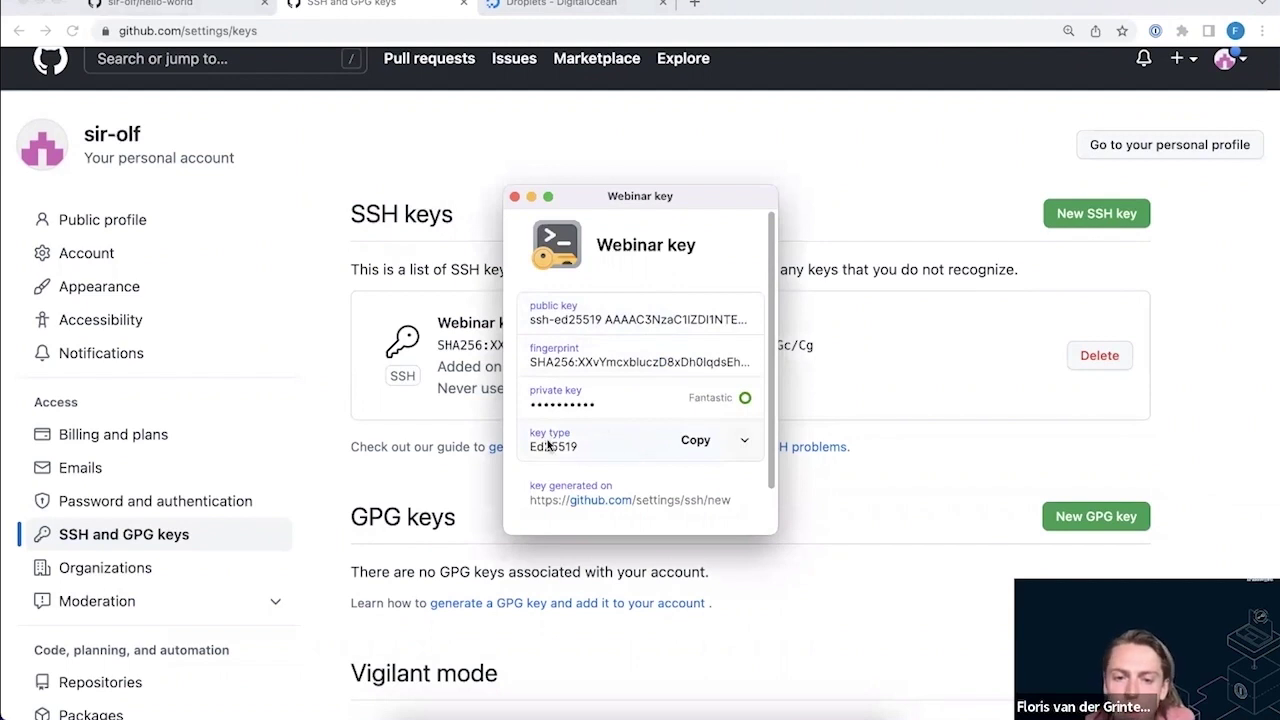
left_click(514, 196)
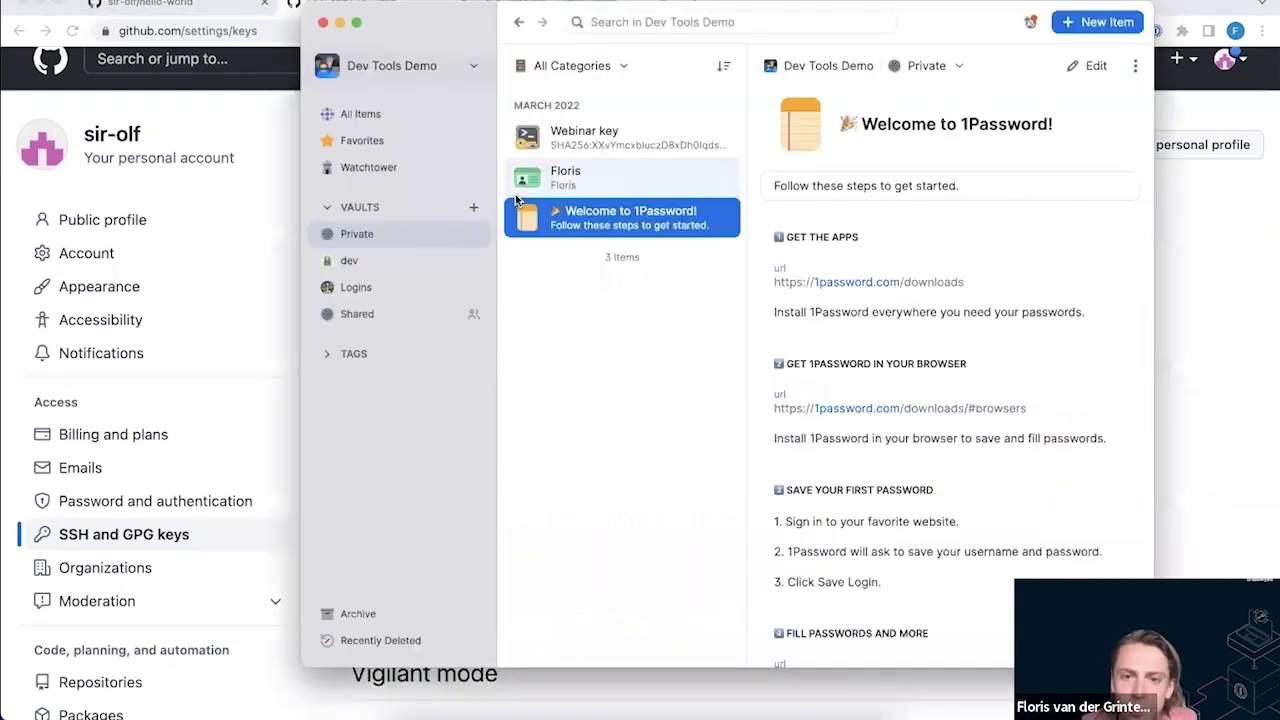
left_click(600, 135)
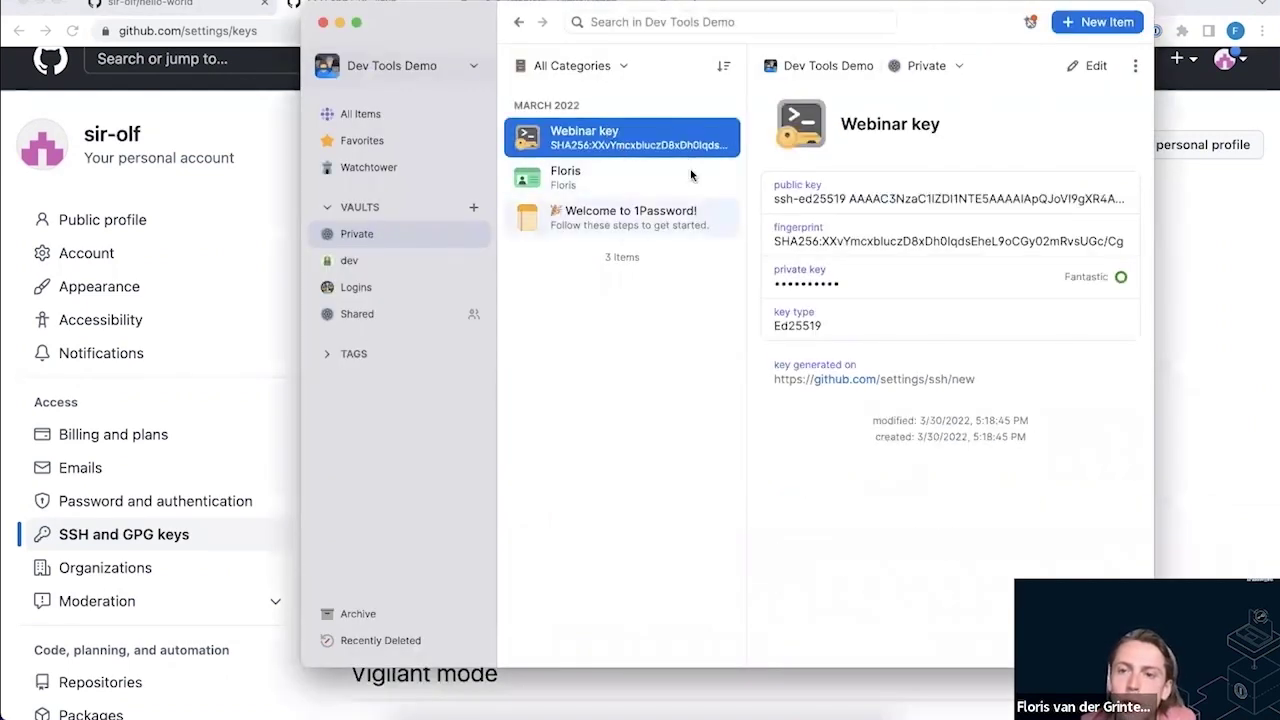
key("super+w")
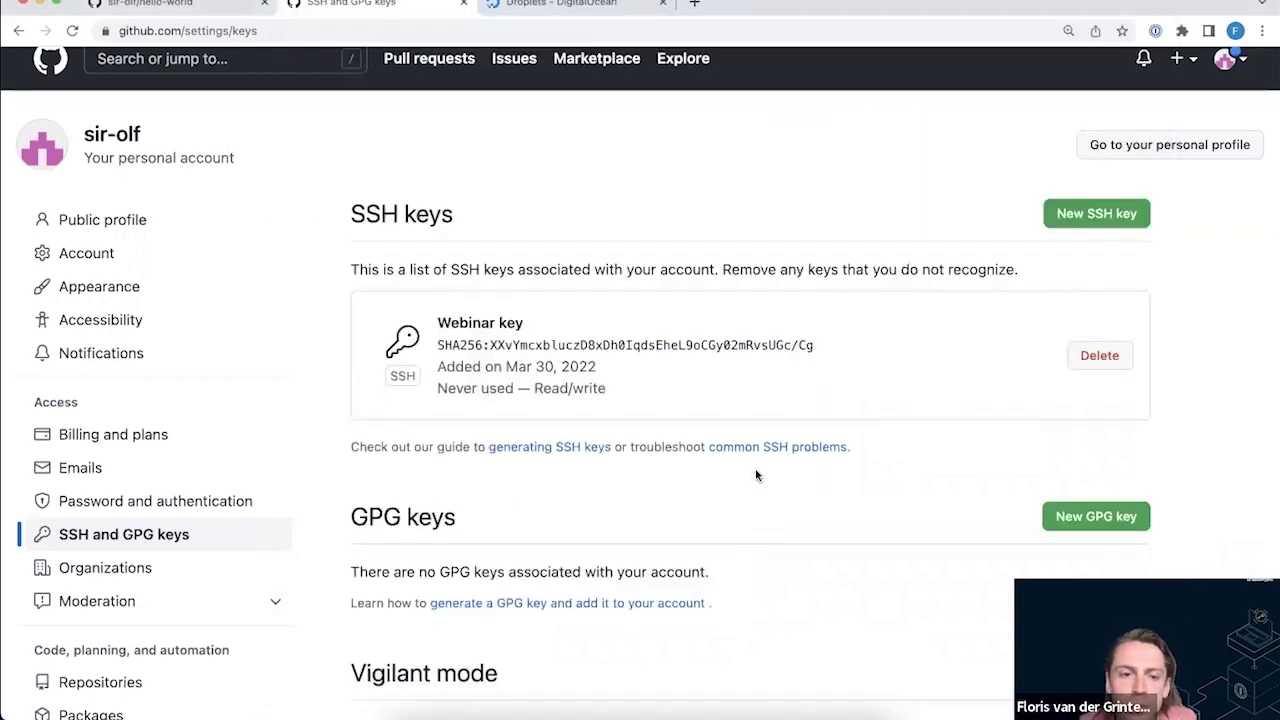
Rerun the hello-world git clone in iTerm, now succeeding
key("super+Tab")
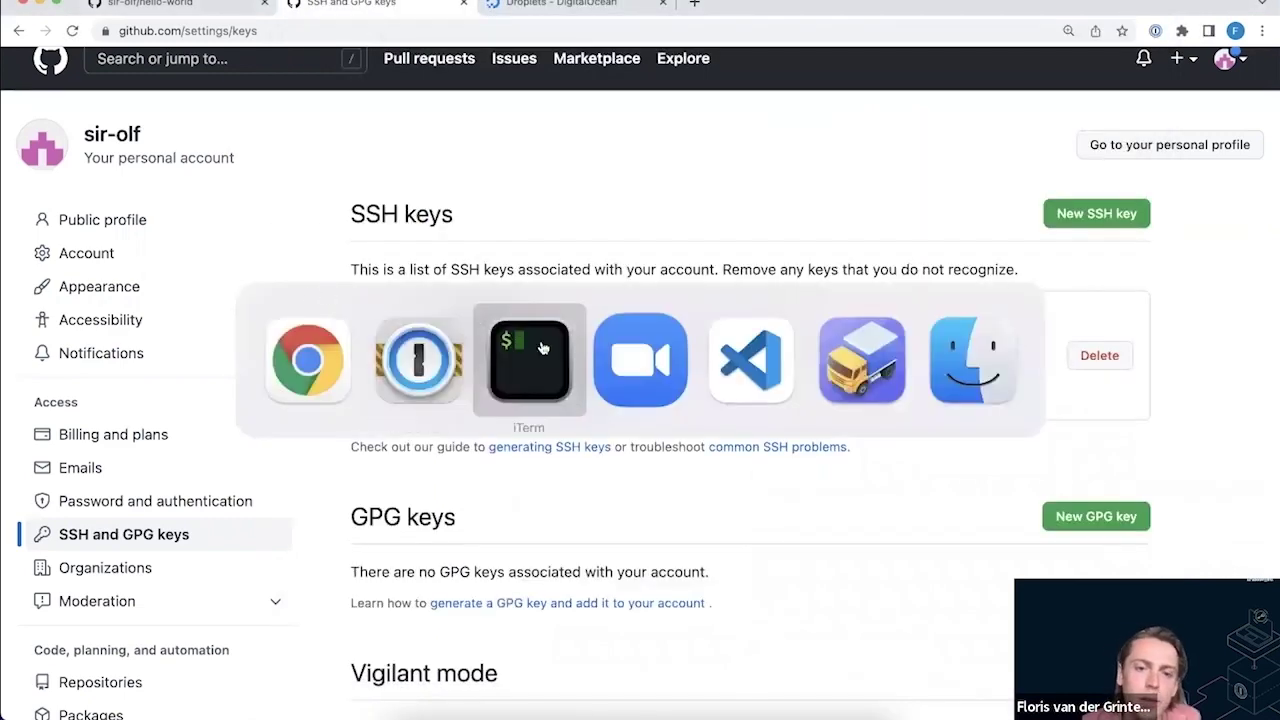
left_click(541, 347)
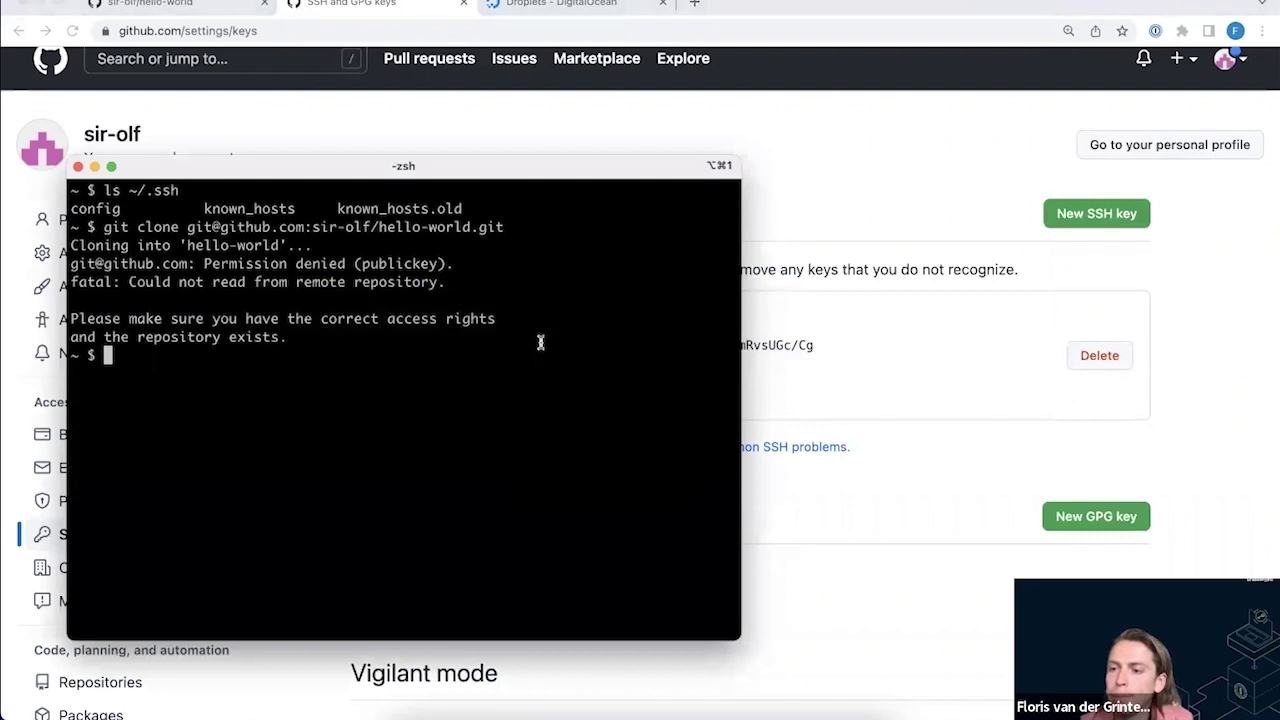
key("Up")
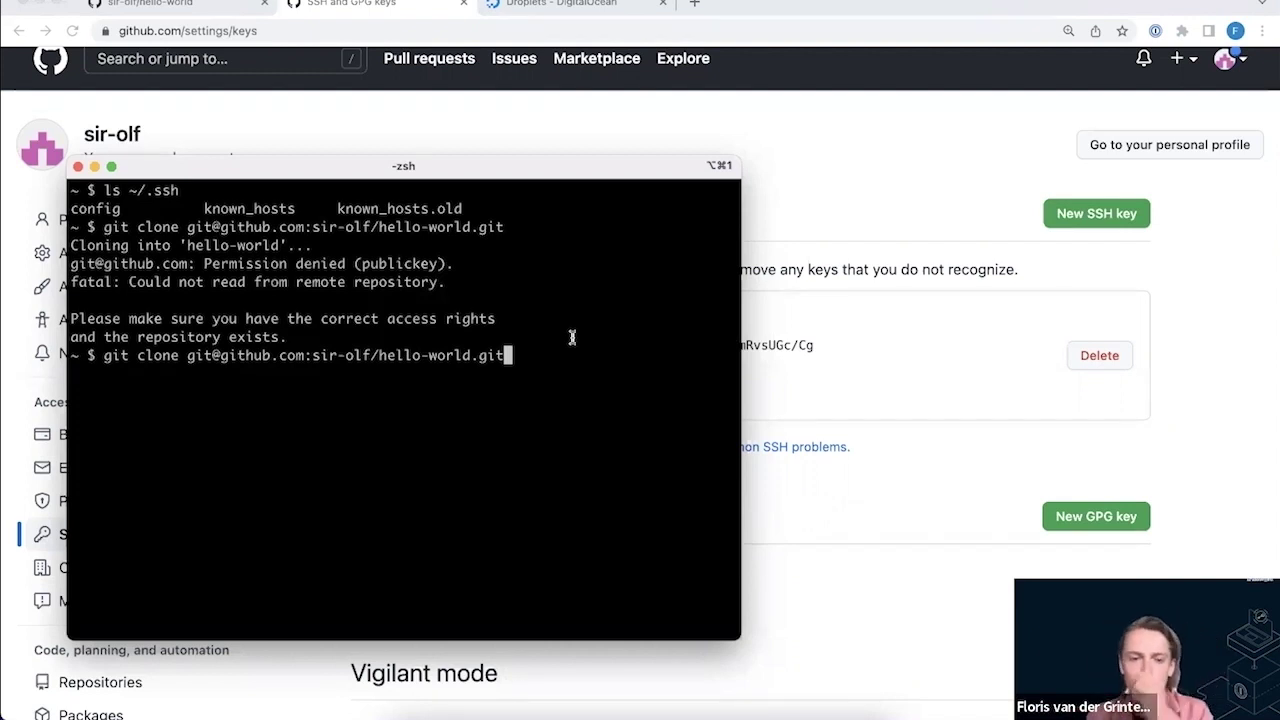
key("Return")
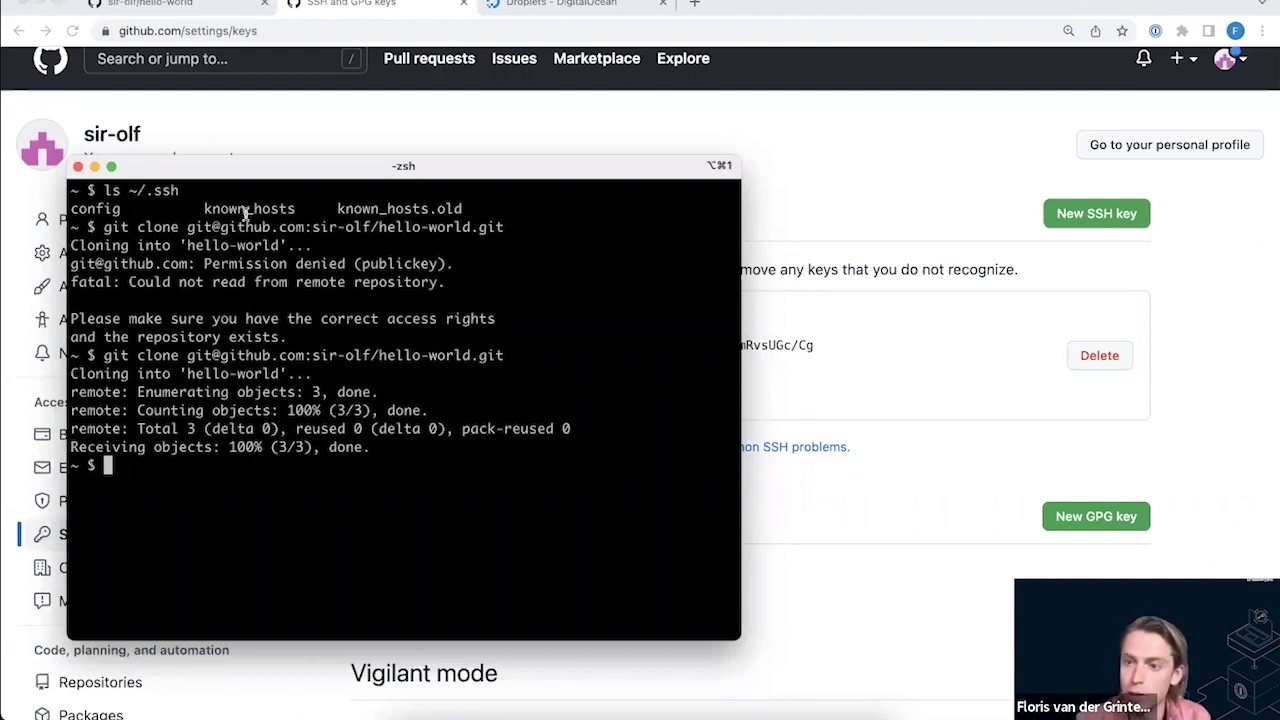
Enter hello-world, run git fetch, and open the folder in VS Code with 'code .'
type("cd ")
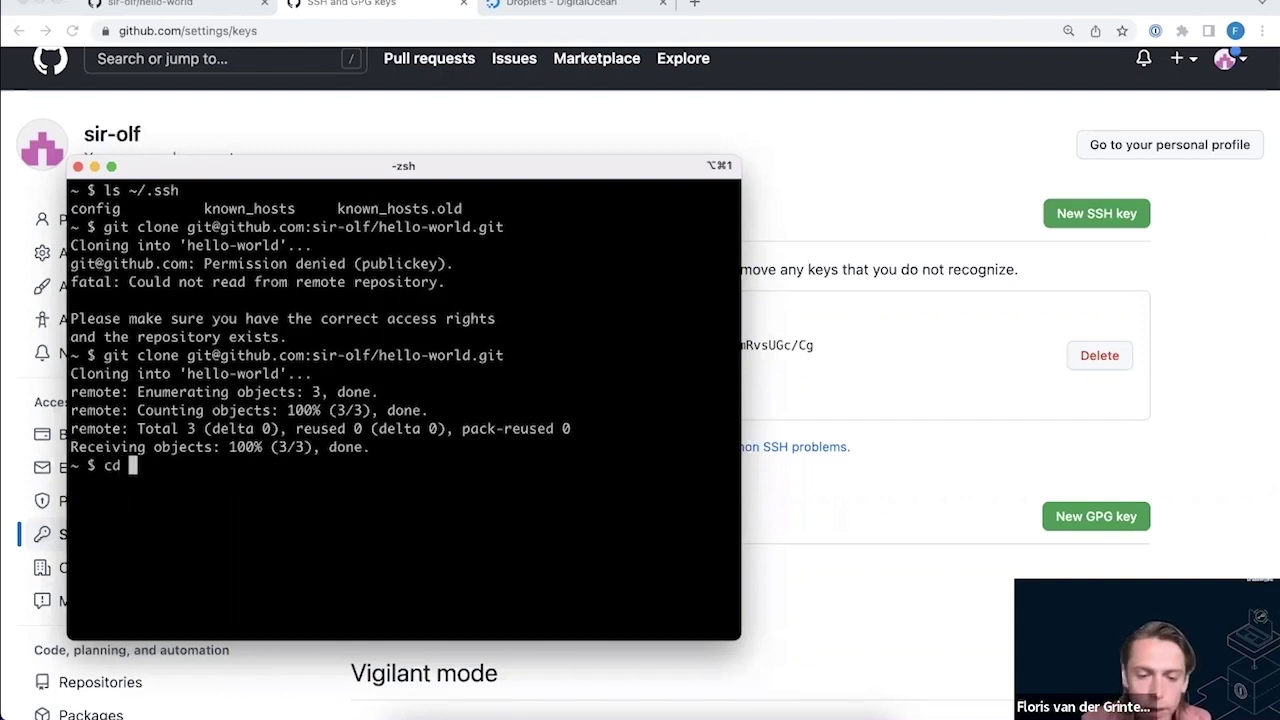
type("hello-world/")
key("Return")
type("git fetch")
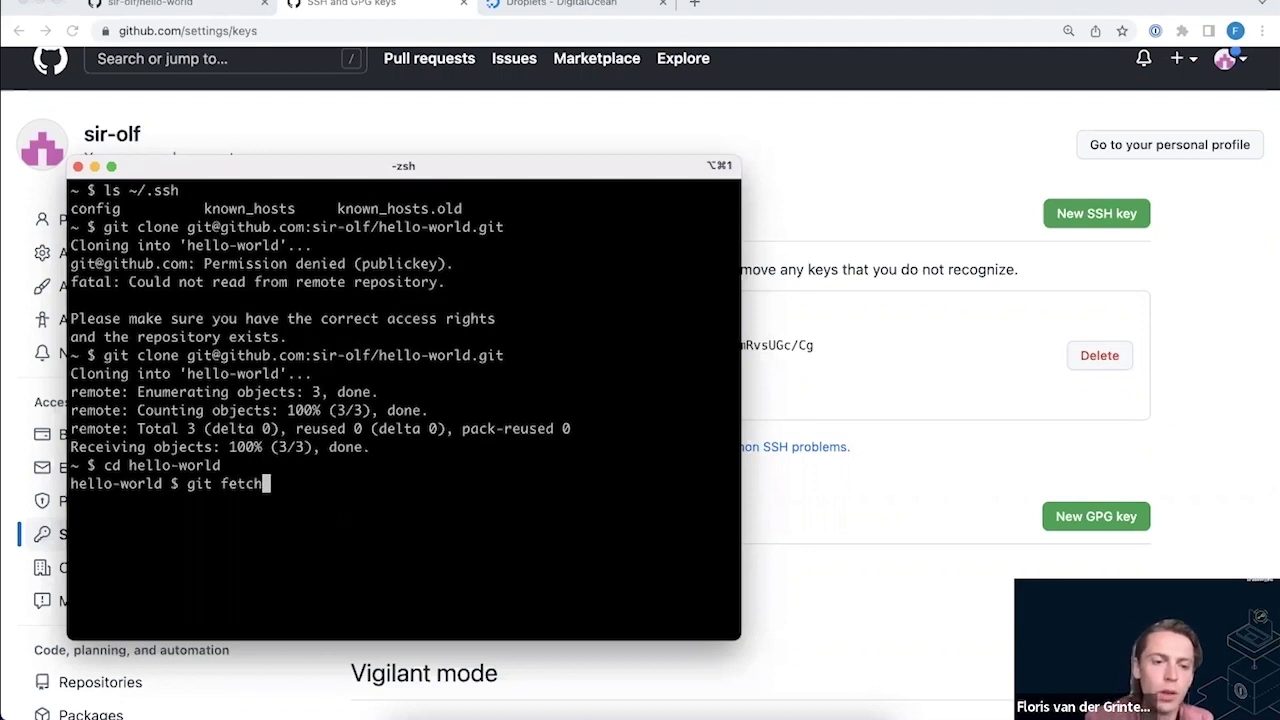
key("Return")
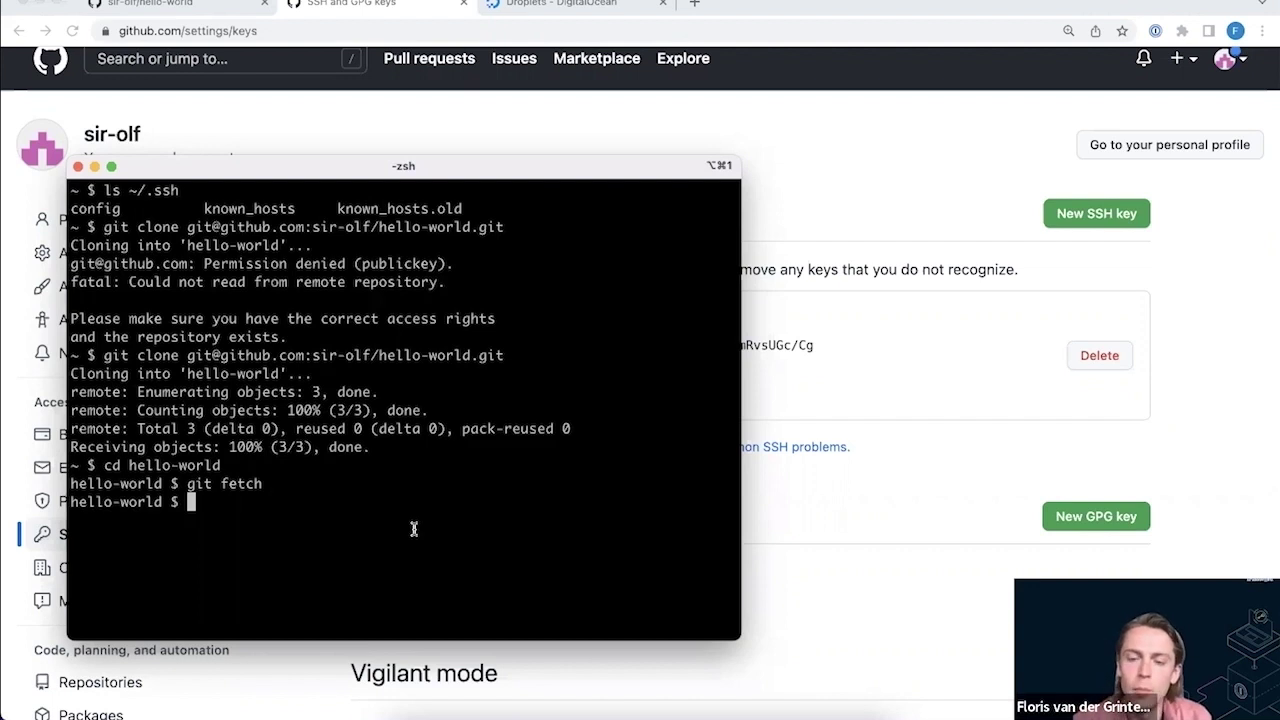
type("code .")
key("Return")
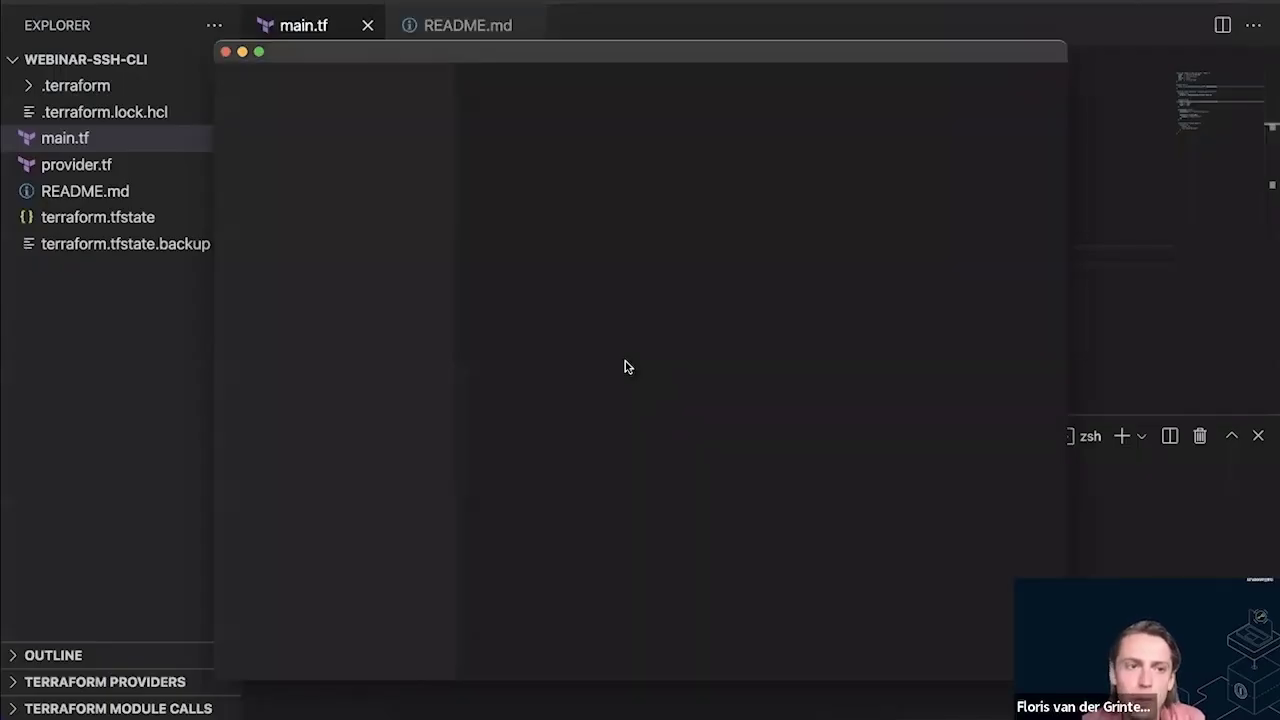
Maximize VS Code and run git fetch twice in its integrated terminal
double_click(430, 56)
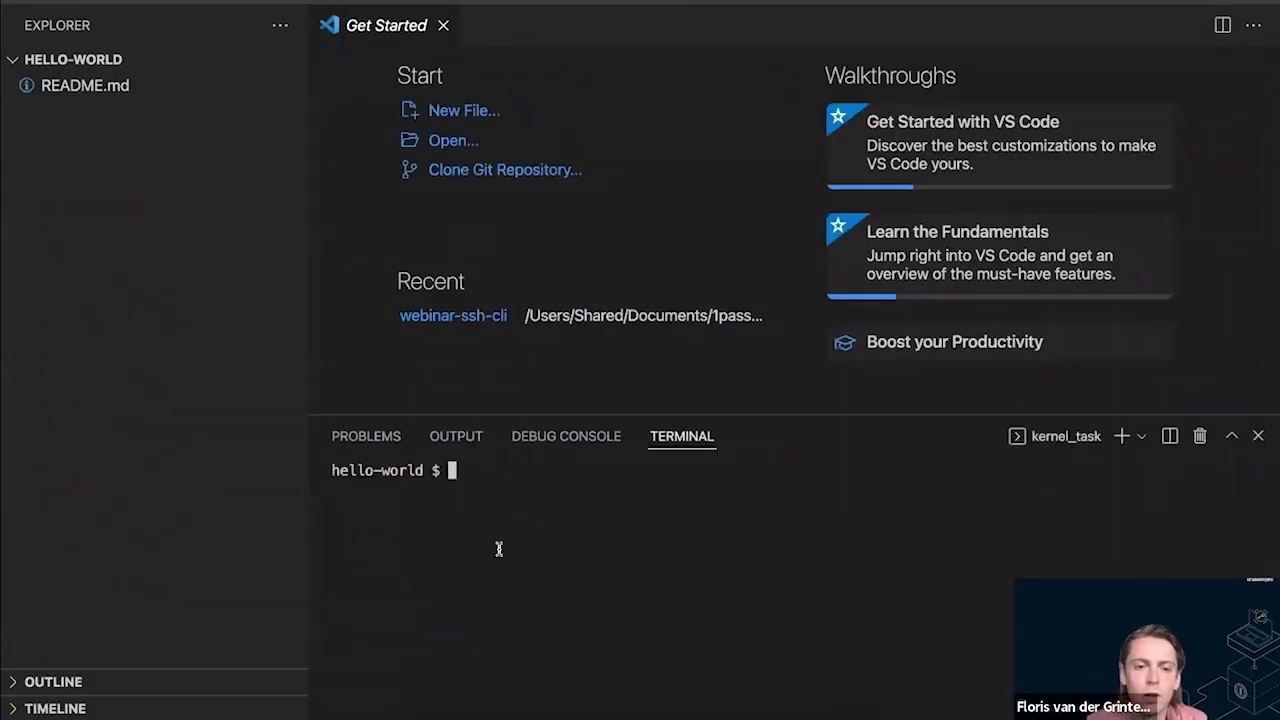
type("git fetch")
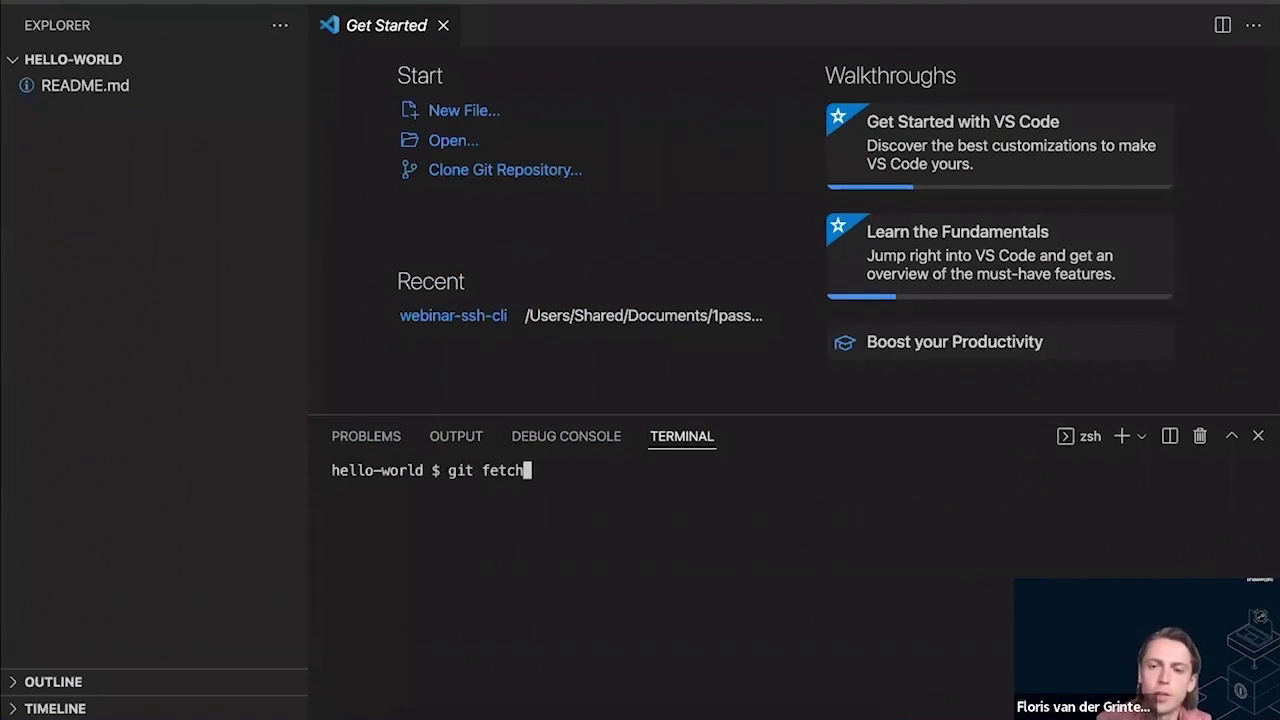
key("Return")
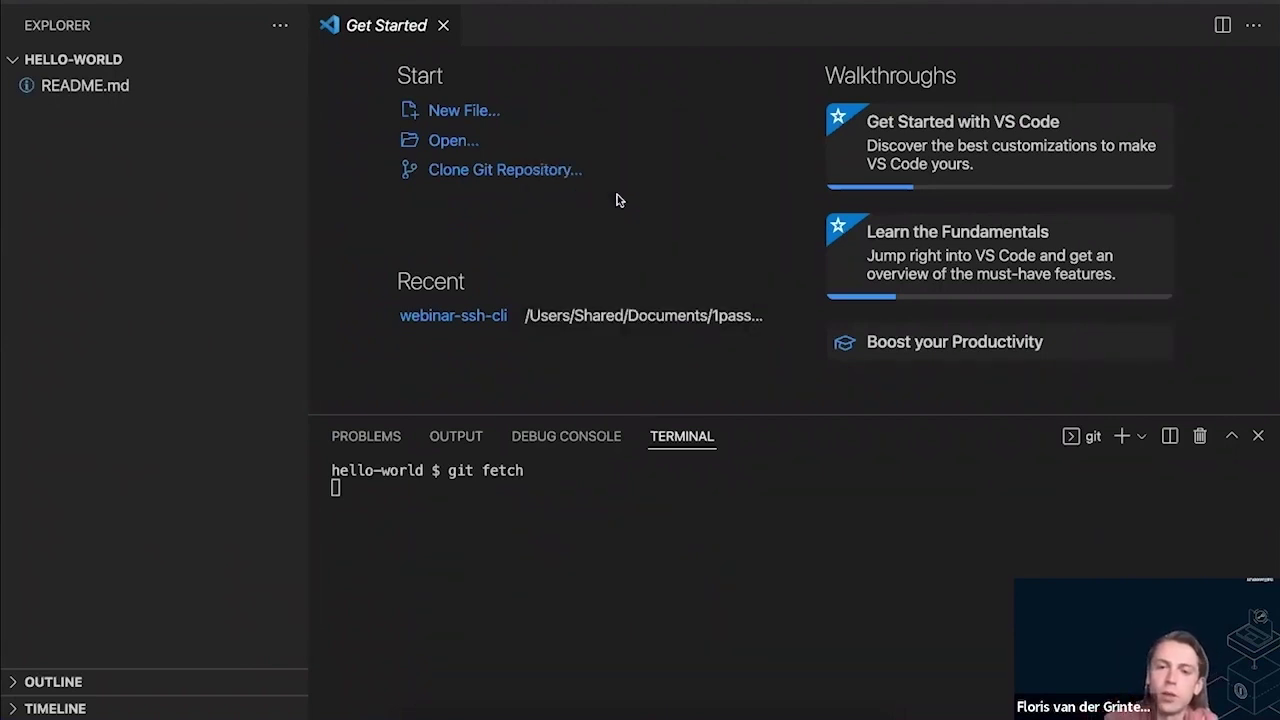
key("Up")
key("Return")
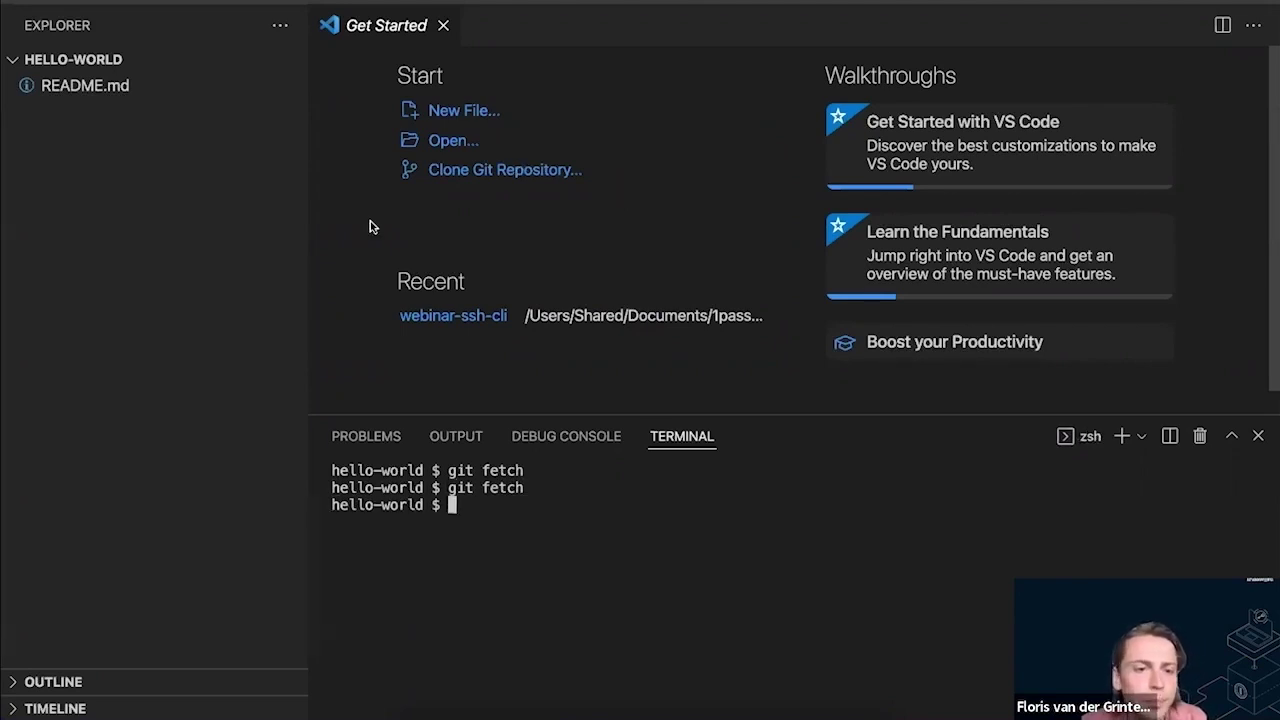
key("super+Tab")
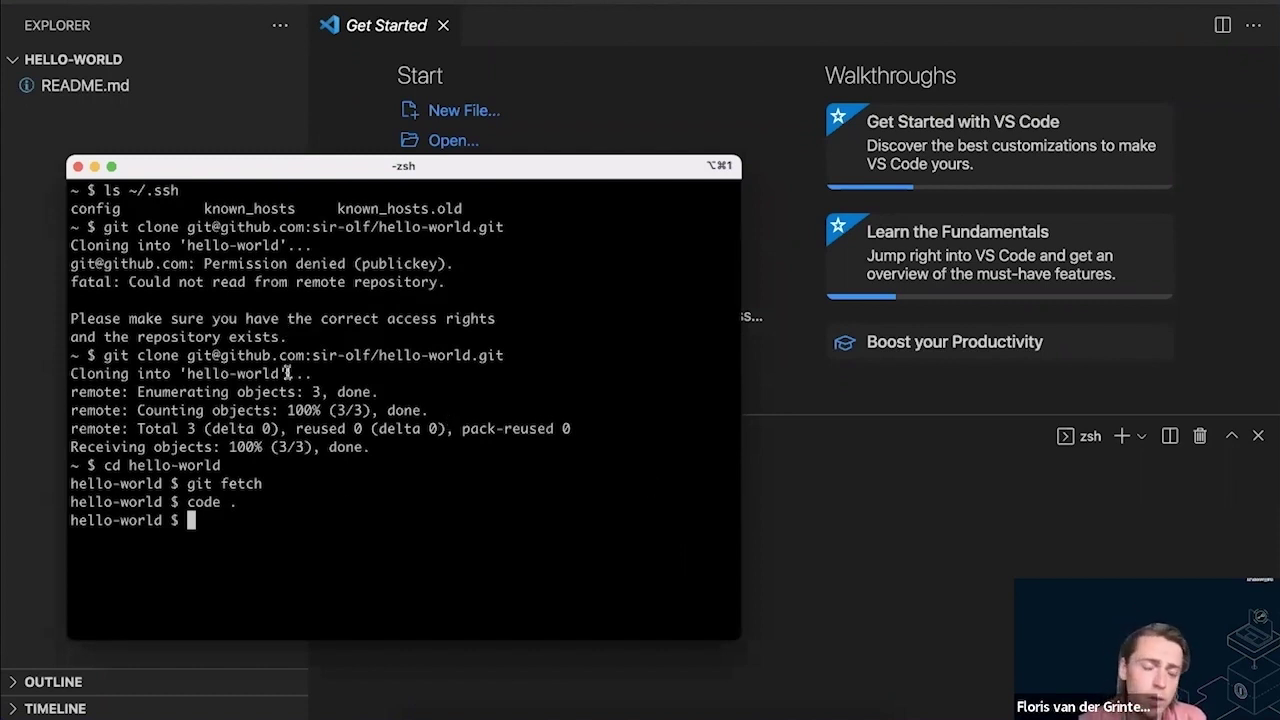
Start a new DigitalOcean droplet on the Regular SSD $6/month plan in New York 3
key("super+Tab")
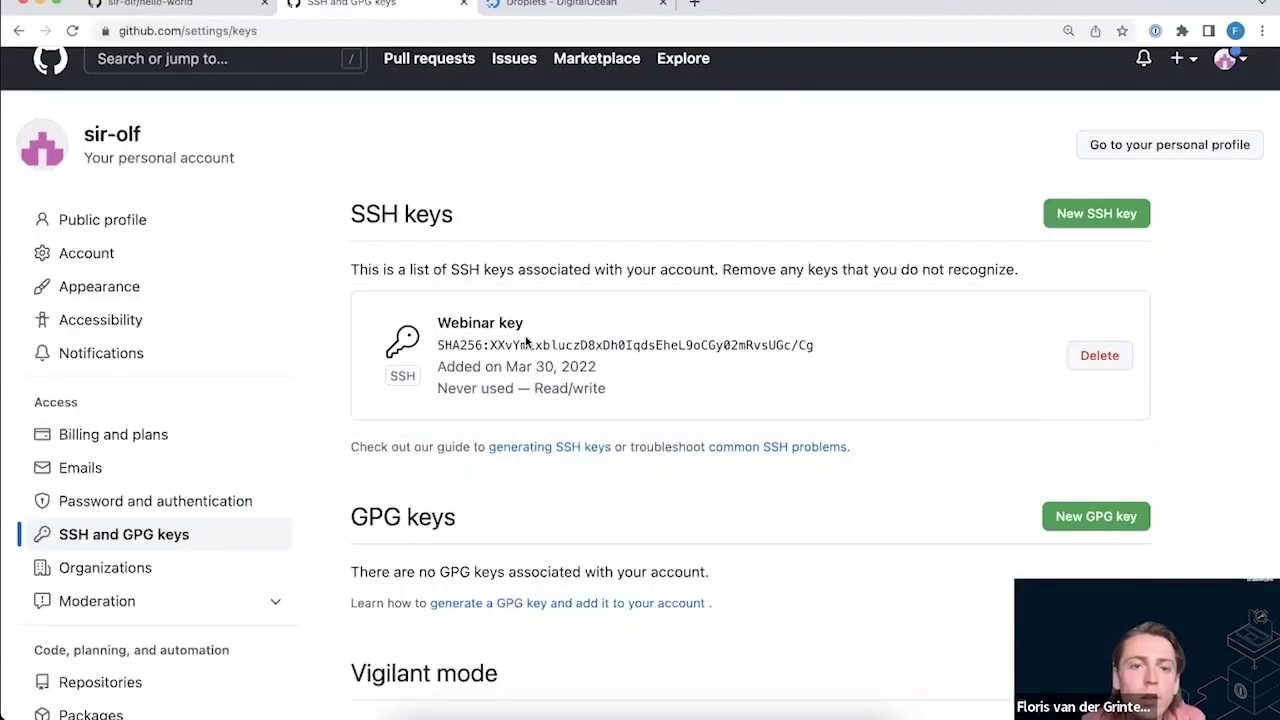
key("ctrl+Tab")
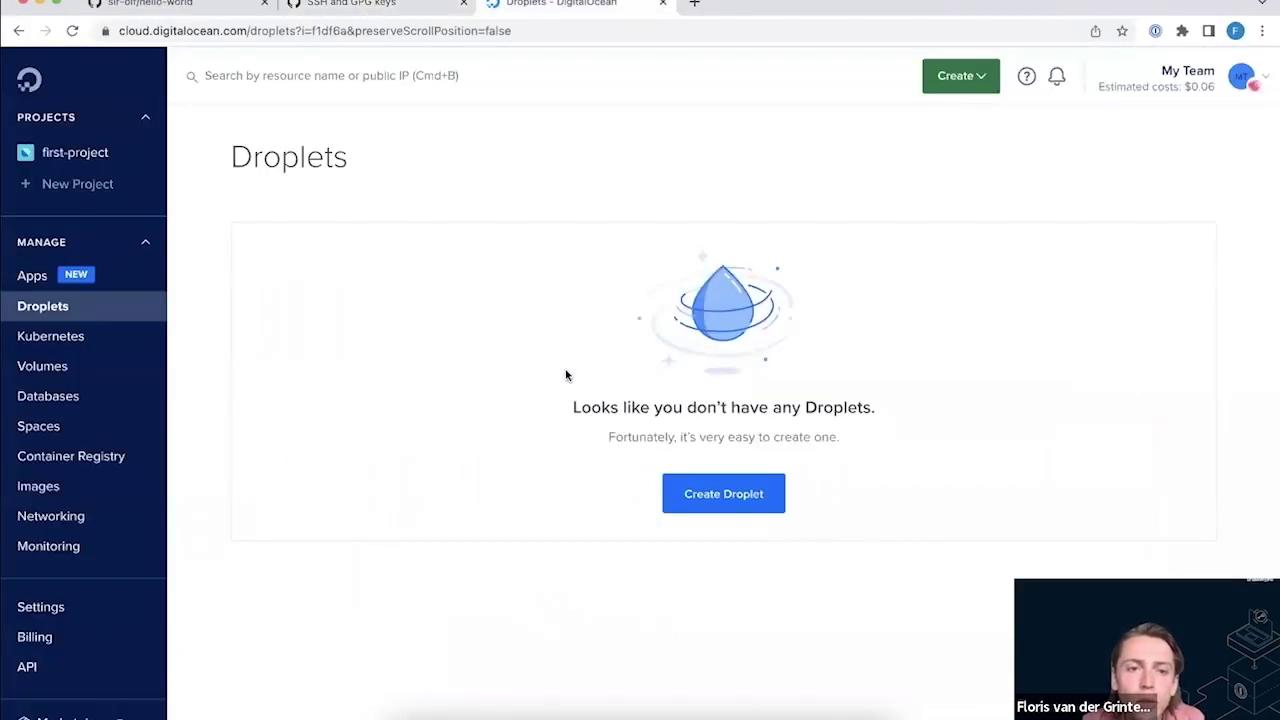
left_click(725, 490)
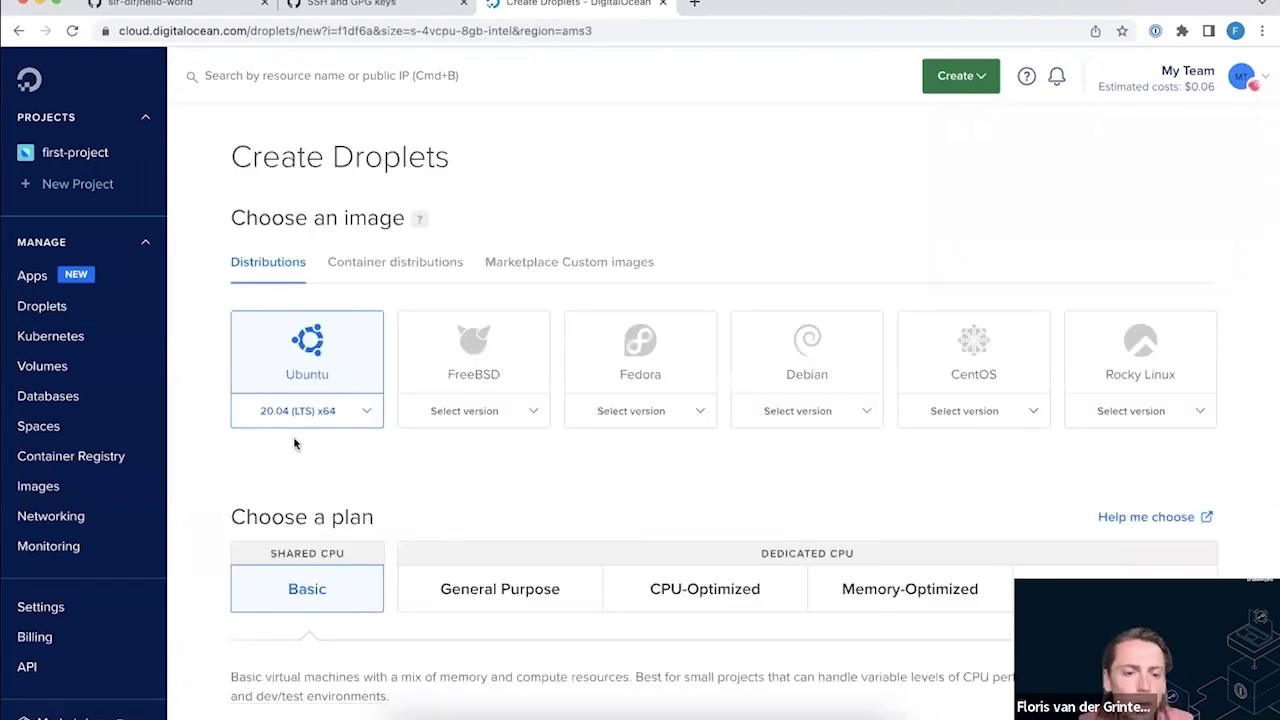
scroll(332, 513, "down", 5)
left_click(332, 513)
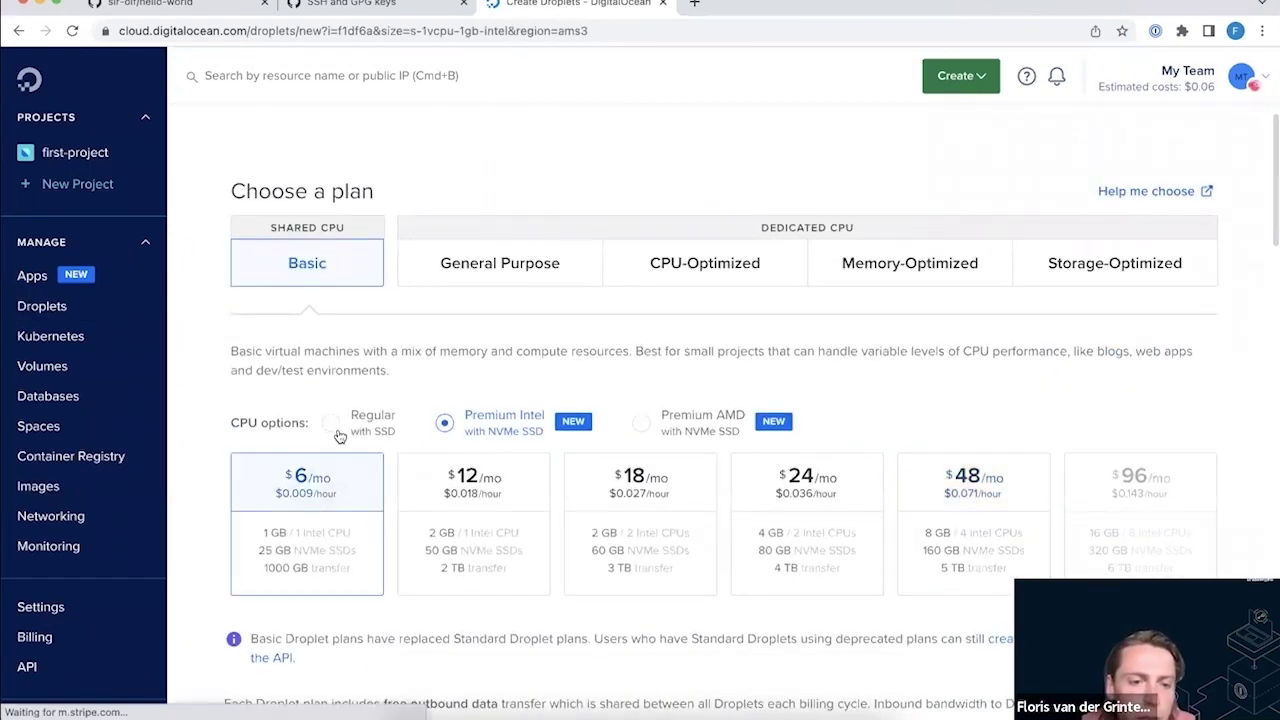
left_click(330, 422)
scroll(355, 562, "down", 4)
scroll(350, 567, "down", 6)
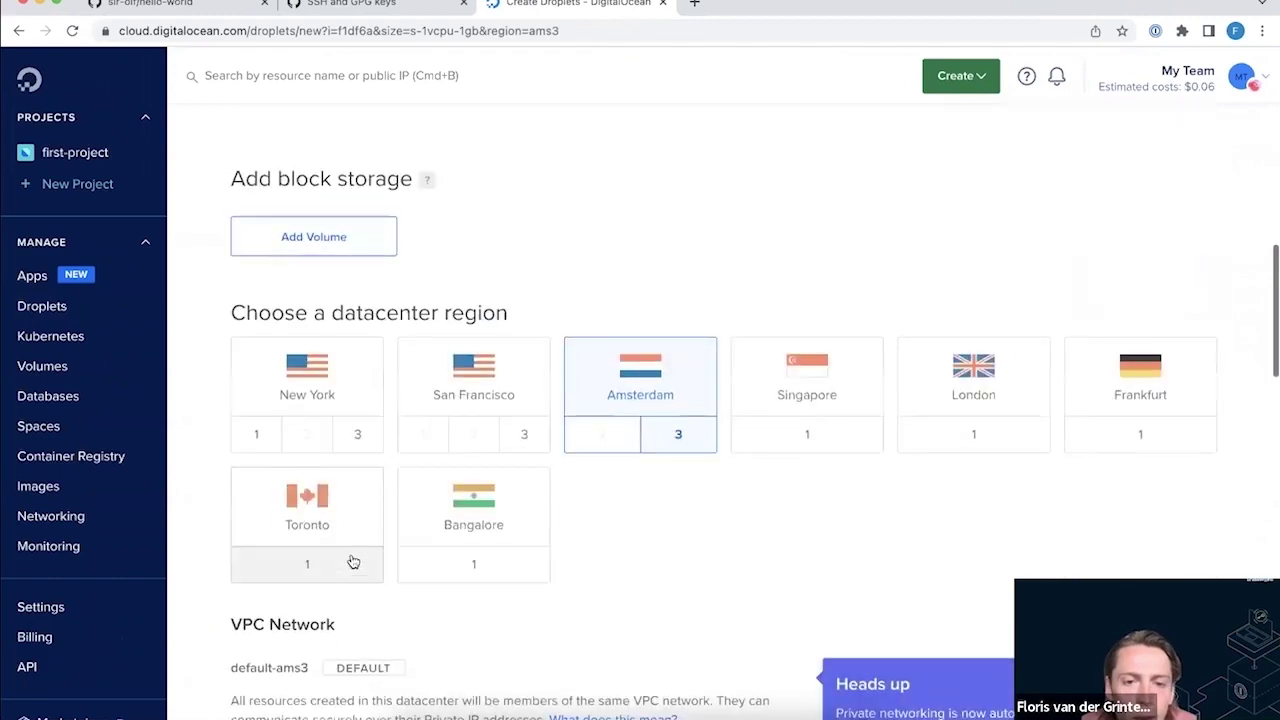
left_click(357, 431)
Choose SSH-key authentication and open the form for adding a new SSH key
scroll(488, 378, "down", 10)
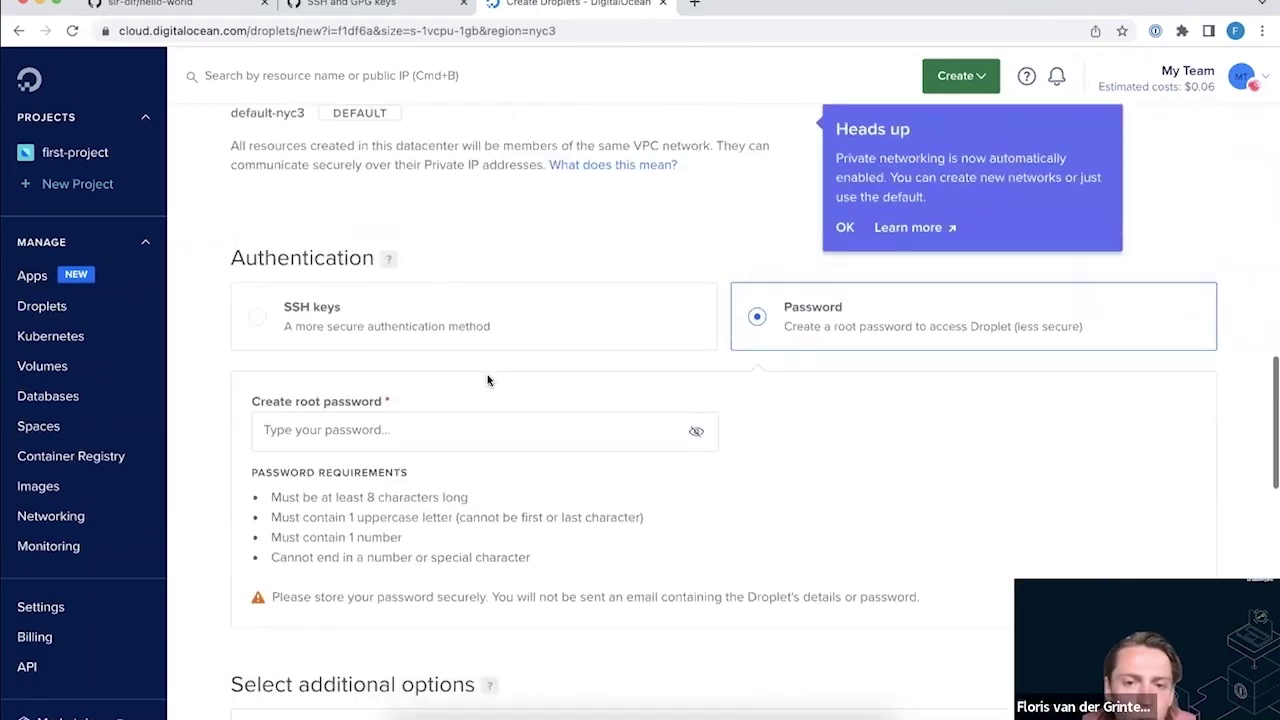
scroll(430, 217, "up", 1)
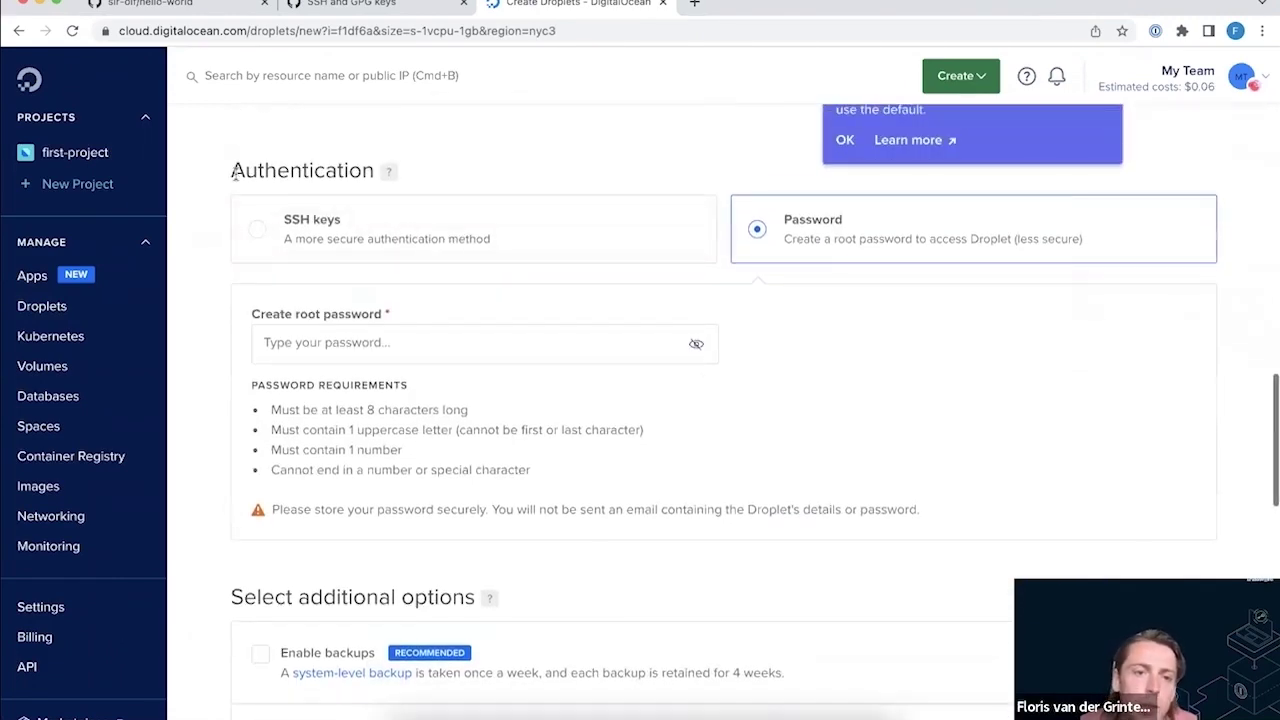
left_click(418, 230)
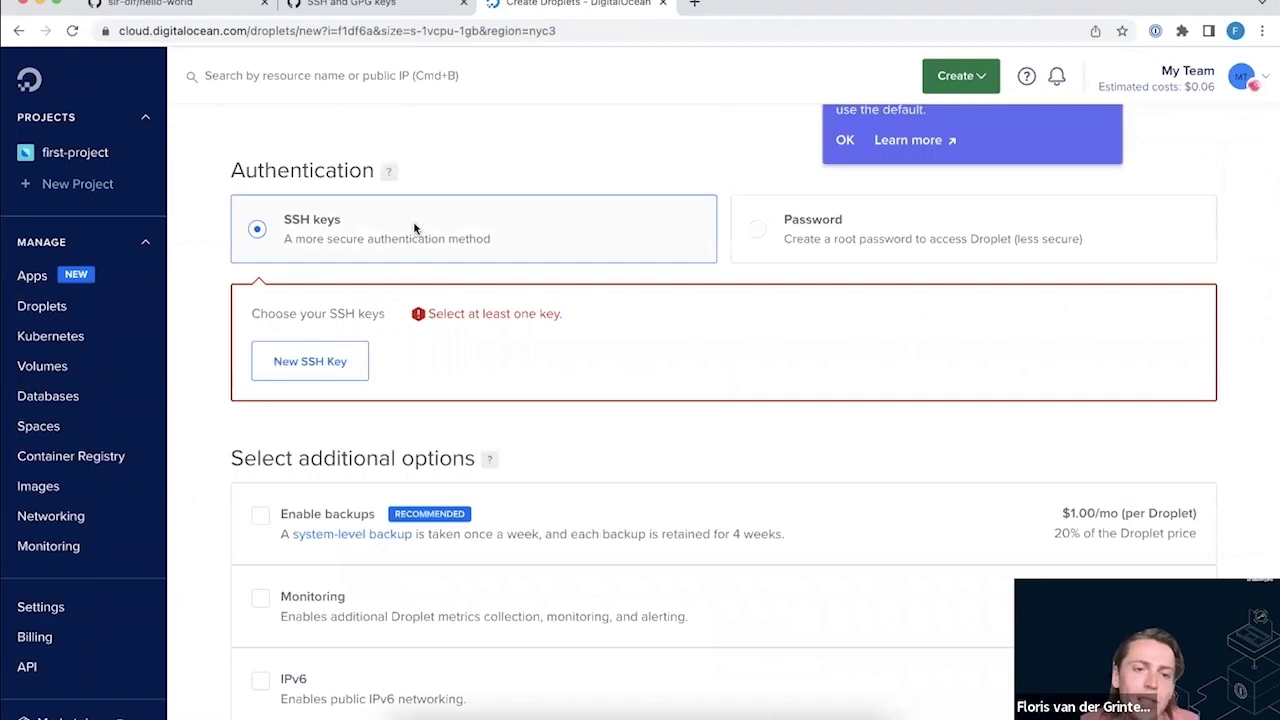
left_click(310, 365)
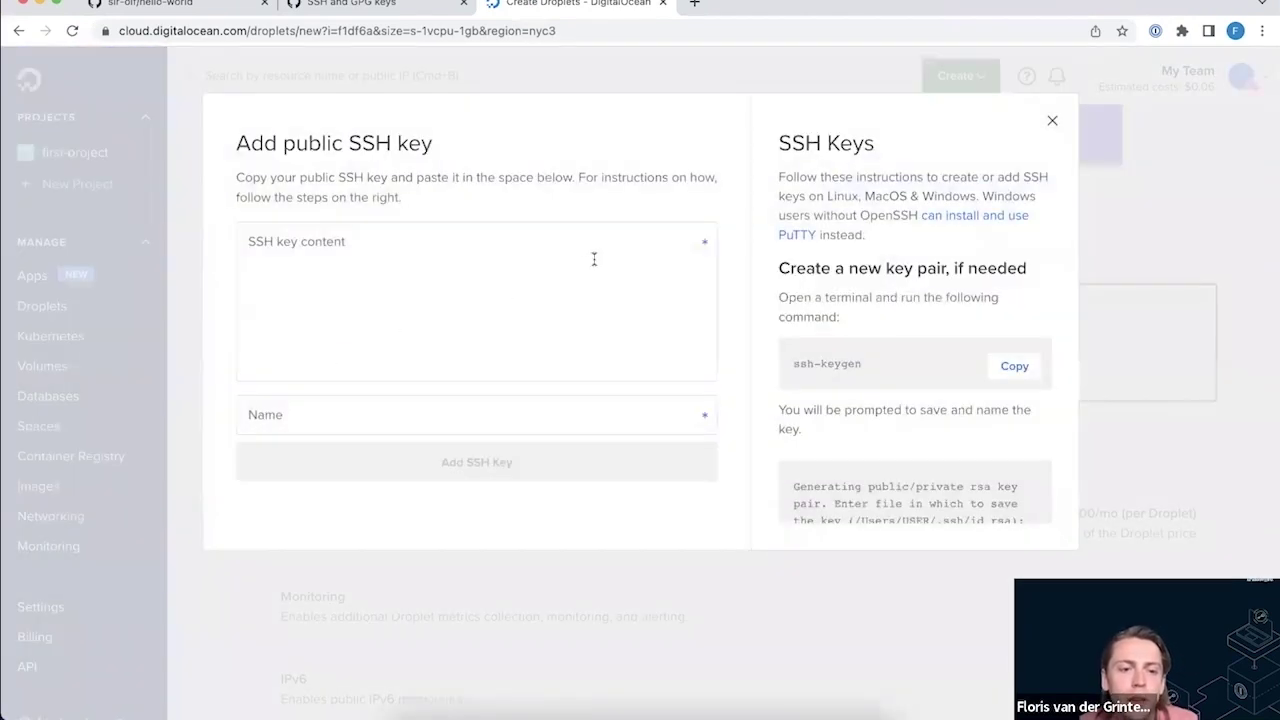
Fill the Webinar key from 1Password into DigitalOcean's SSH key form and add it
left_click(622, 253)
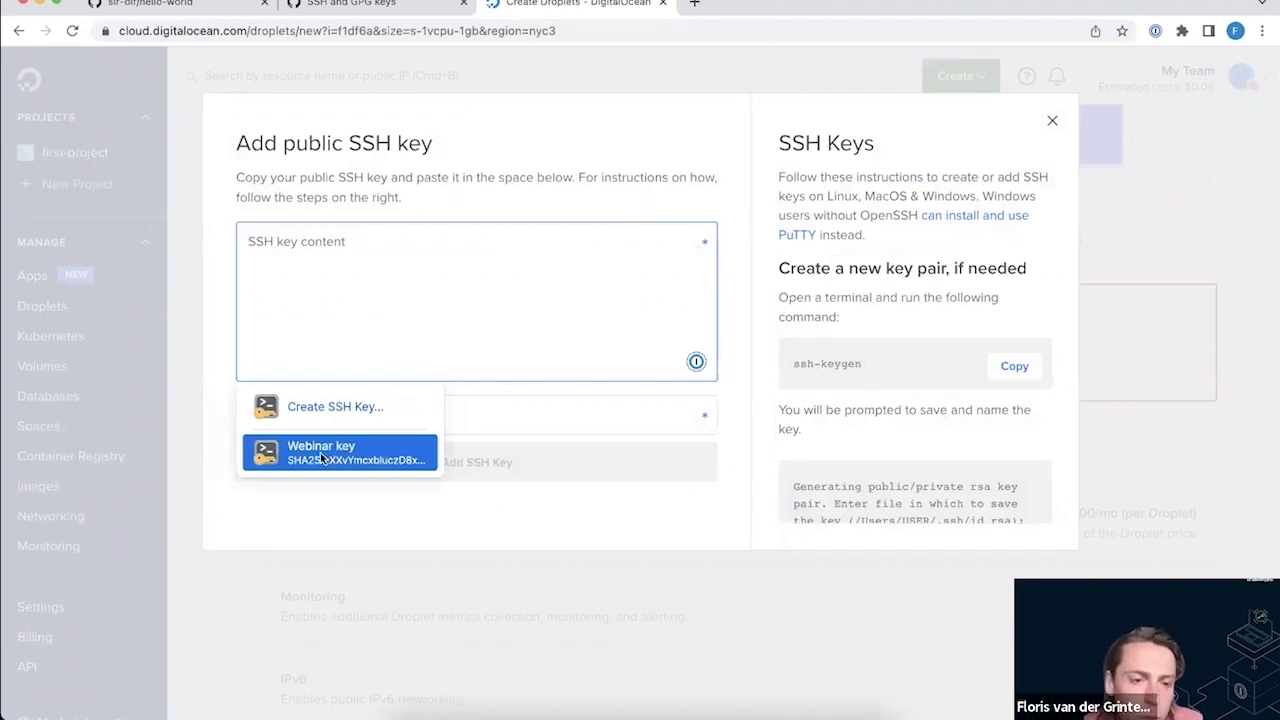
left_click(368, 458)
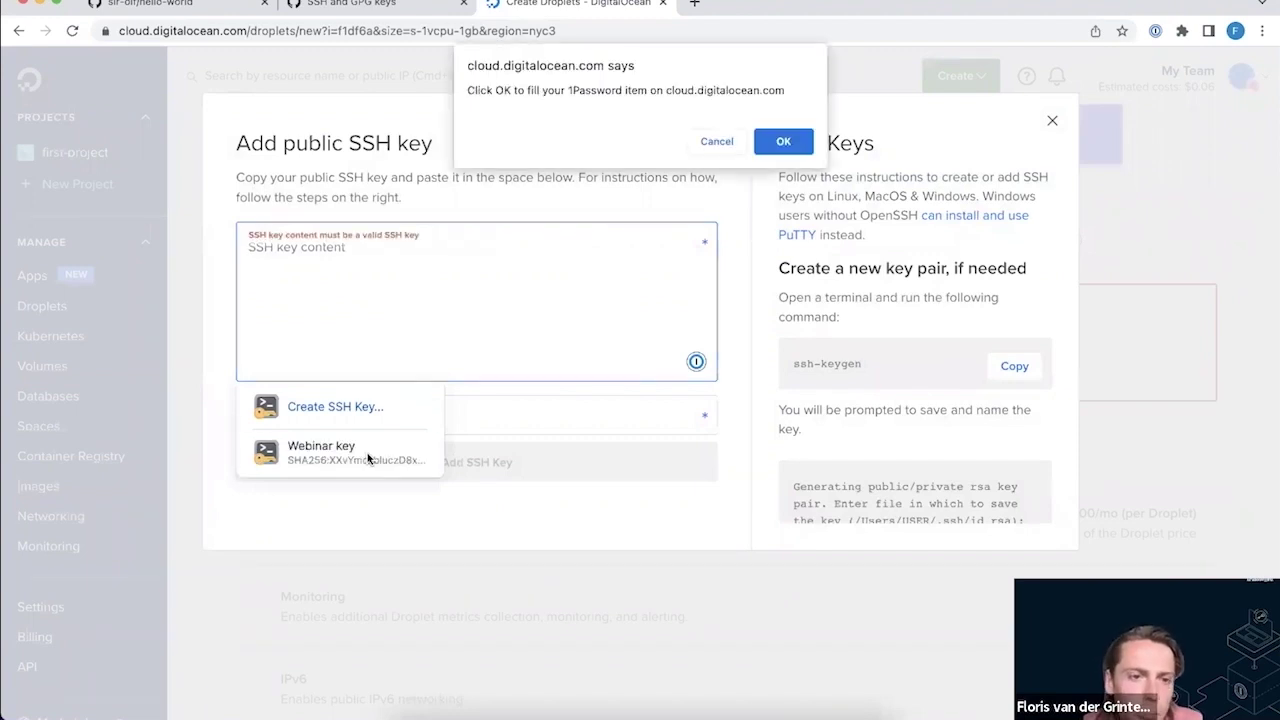
left_click(784, 141)
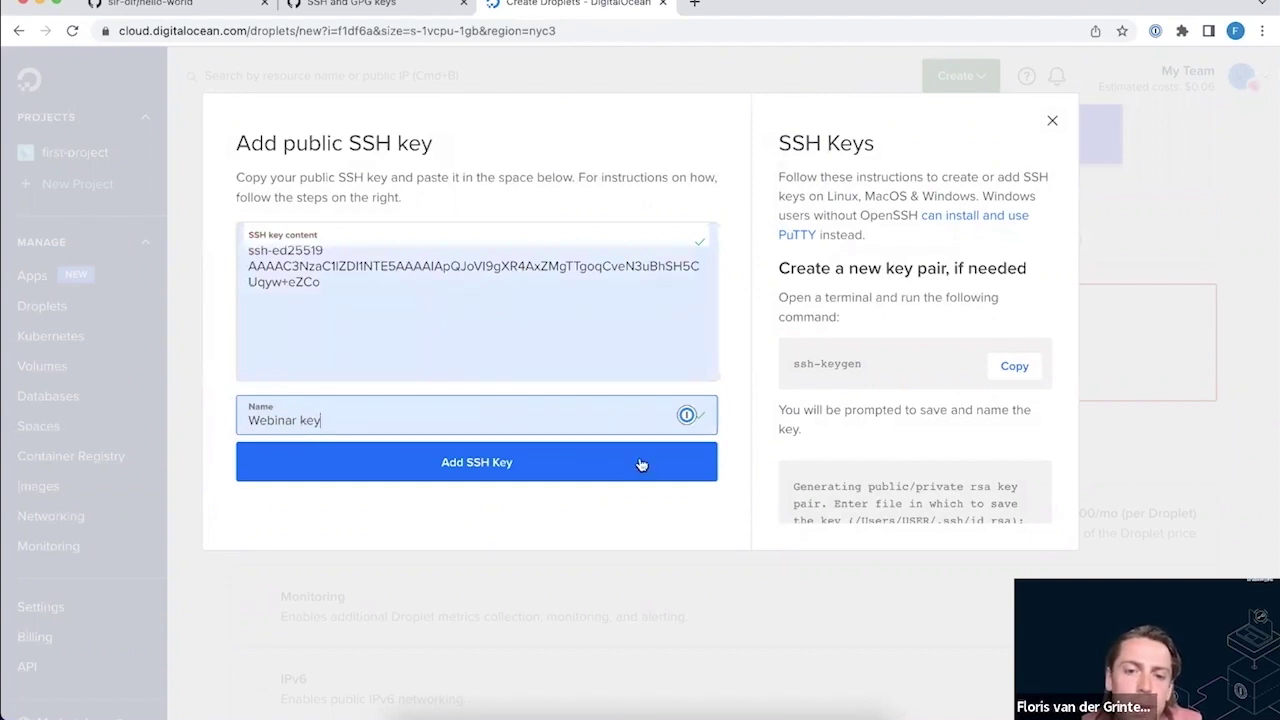
left_click(574, 464)
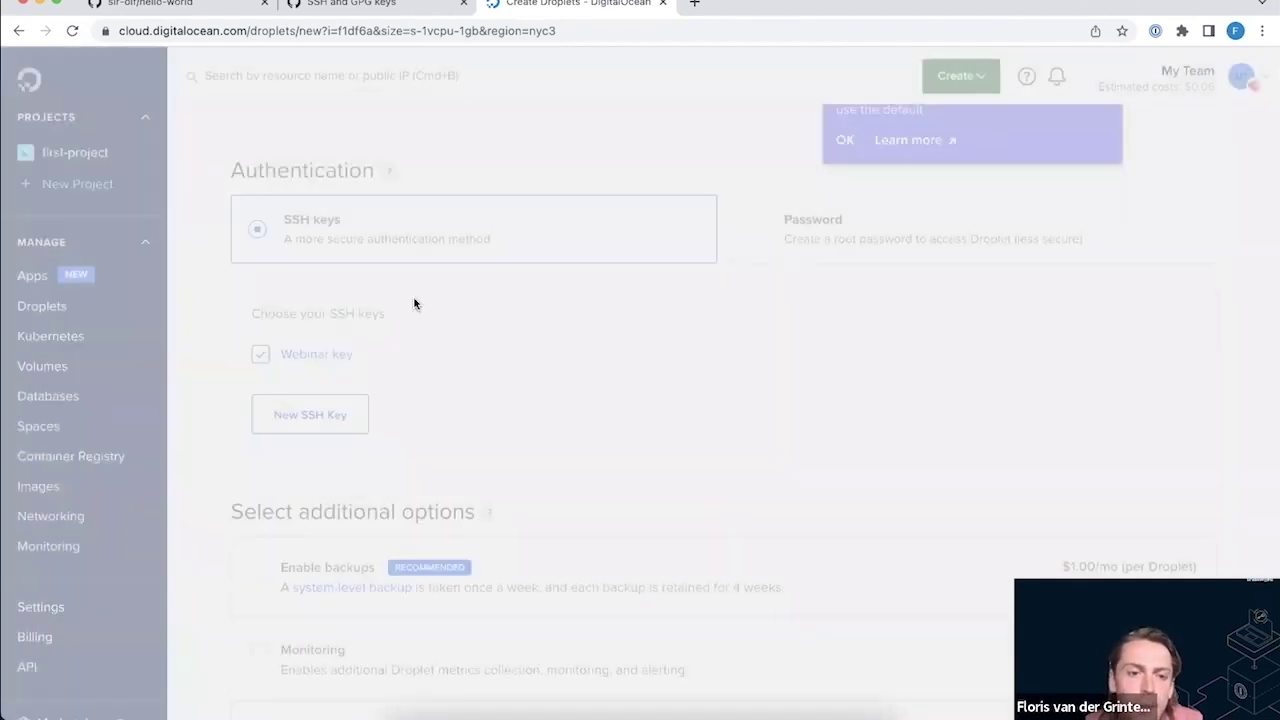
Set the droplet hostname to demo-droplet and create the droplet
scroll(415, 302, "down", 3)
scroll(415, 304, "down", 5)
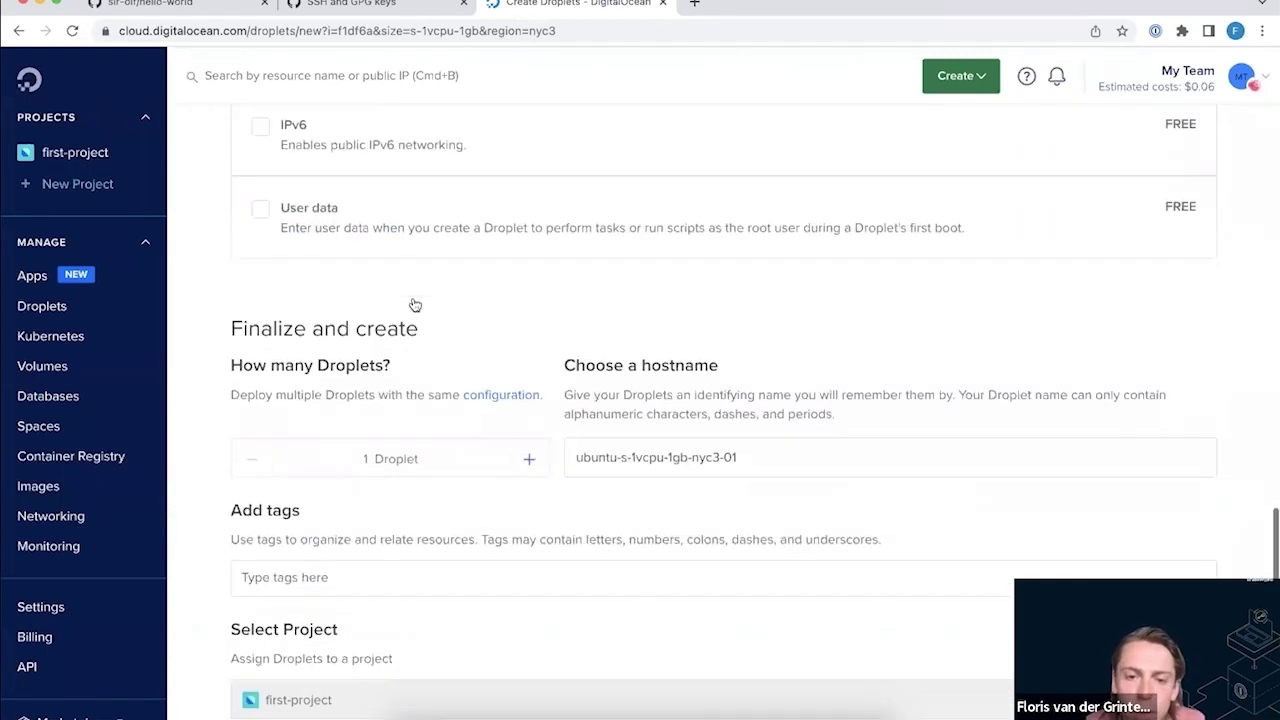
triple_click(718, 390)
type("demo-drop")
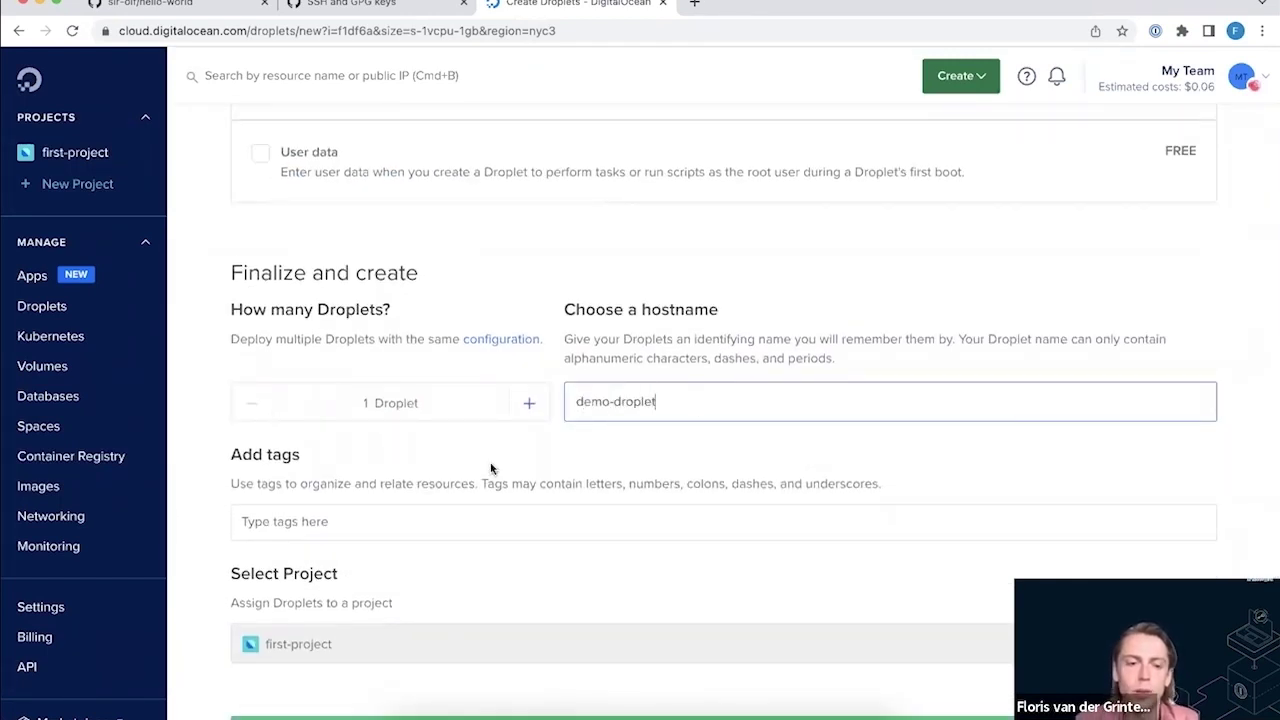
type("let")
scroll(490, 468, "down", 3)
left_click(707, 521)
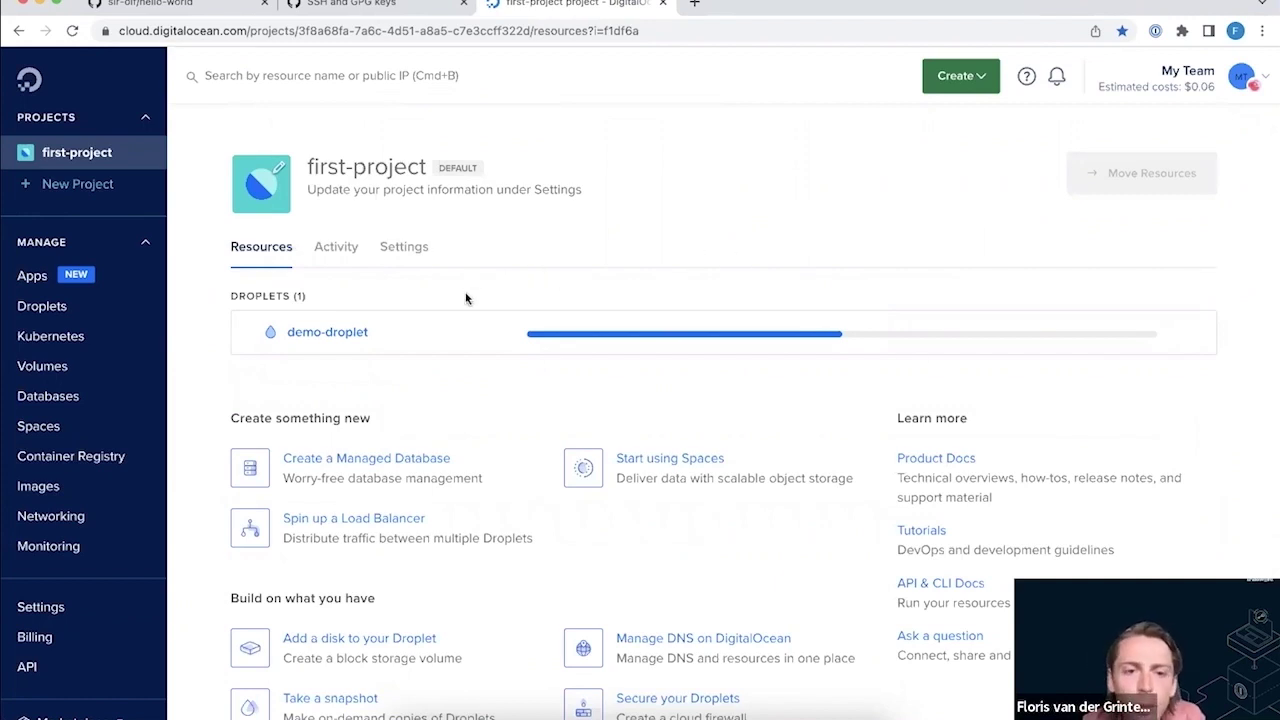
key("super+Tab")
key("super+Tab")
key("super+grave")
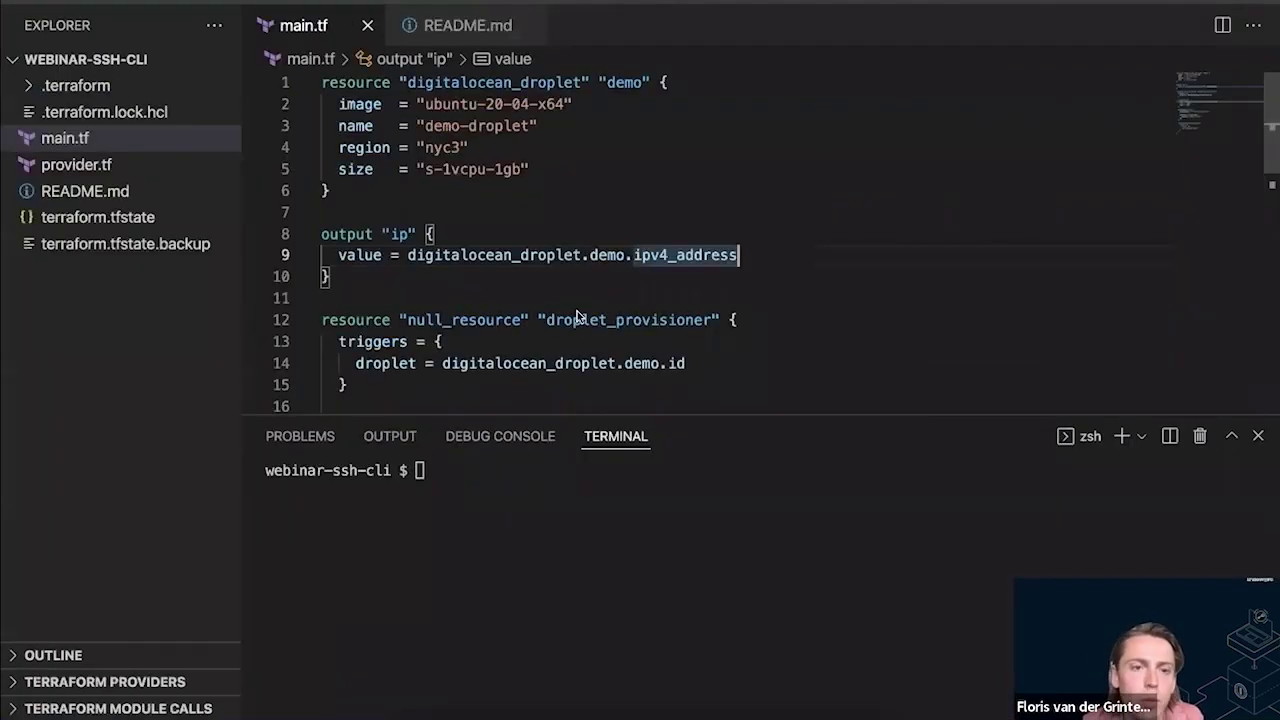
Review main.tf's droplet resource, IP output, SSH connection and /root/myconfig.json file provisioner blocks
left_click(382, 199)
left_click(250, 86, "shift")
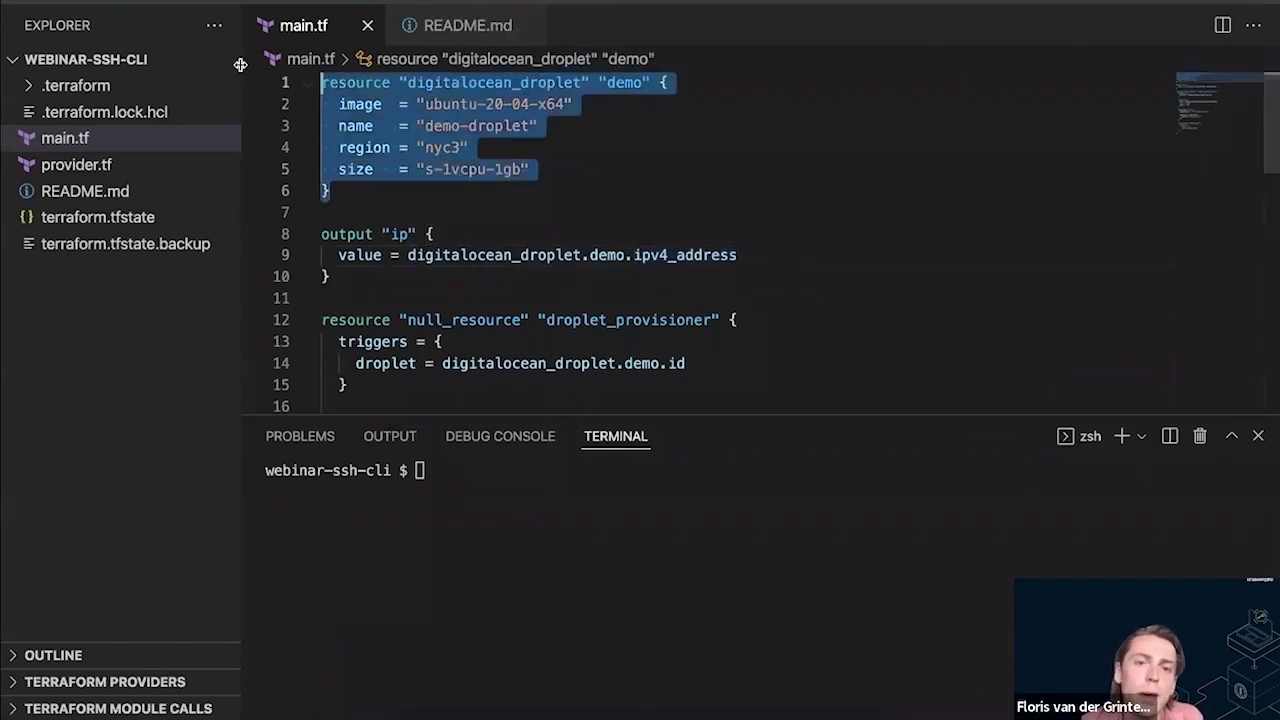
left_click(638, 192)
scroll(414, 237, "down", 1)
left_click_drag(414, 238, 313, 181)
left_click(544, 182)
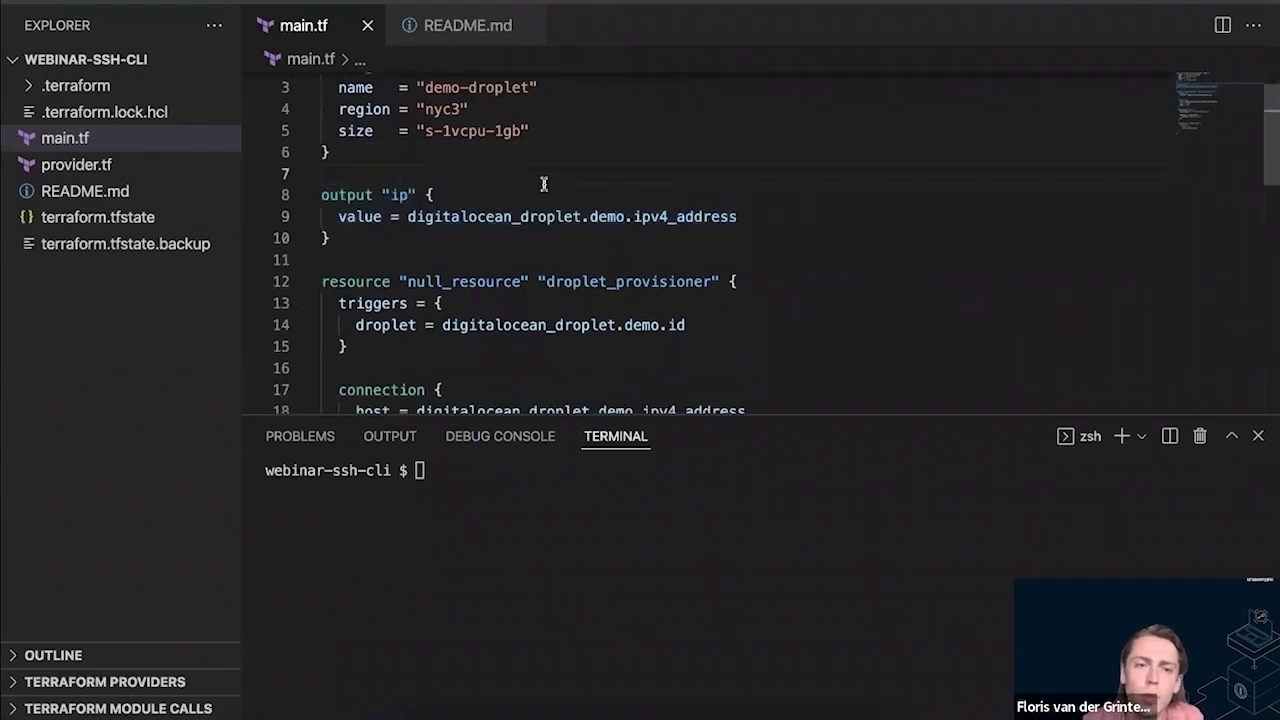
scroll(544, 183, "down", 5)
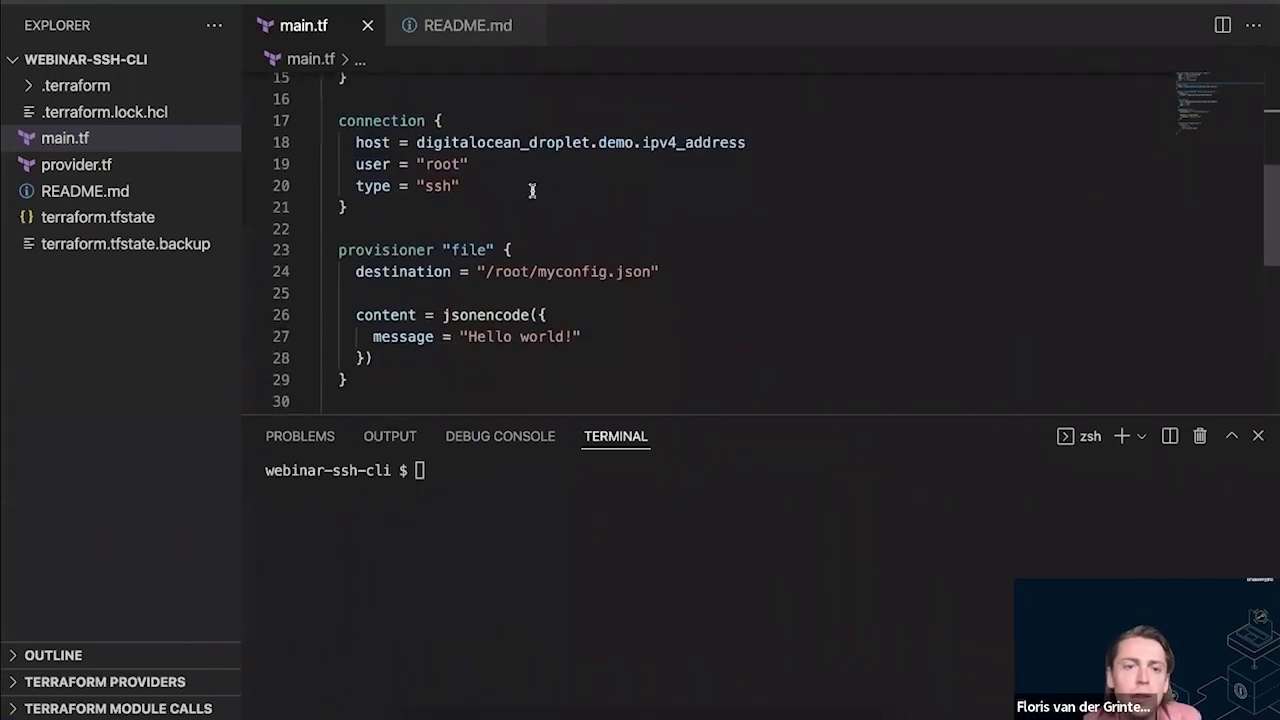
left_click_drag(478, 187, 338, 187)
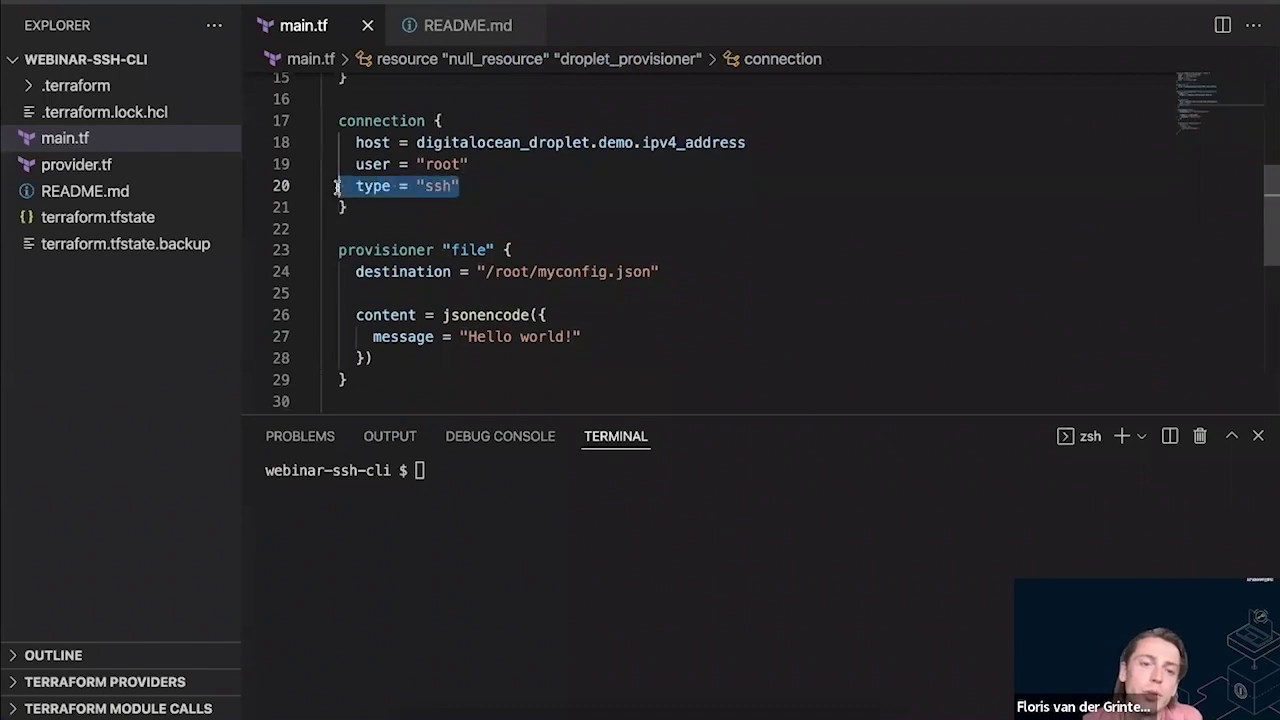
left_click(497, 192)
scroll(497, 192, "down", 1)
left_click_drag(329, 199, 440, 340)
left_click(350, 326)
key("Up")
key("Up")
key("Up")
key("Up")
triple_click(555, 222)
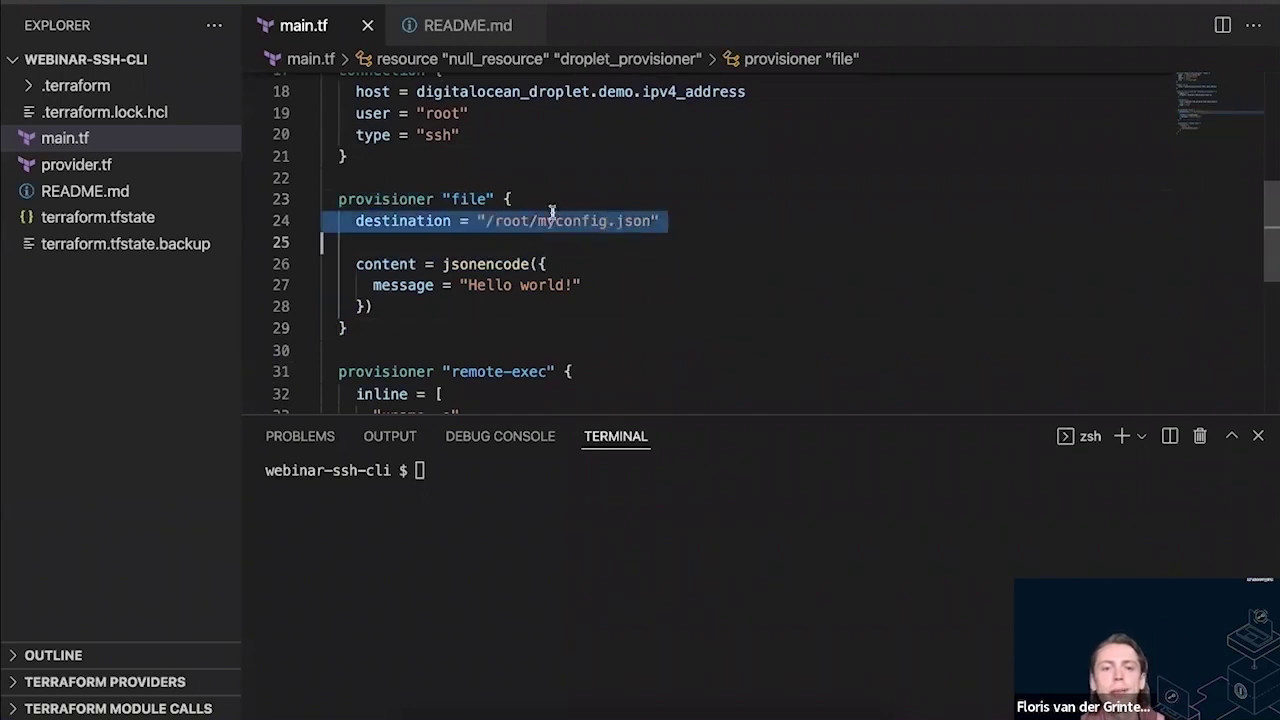
Change the provisioner message to 'Hello webinar!' and save main.tf
double_click(527, 285)
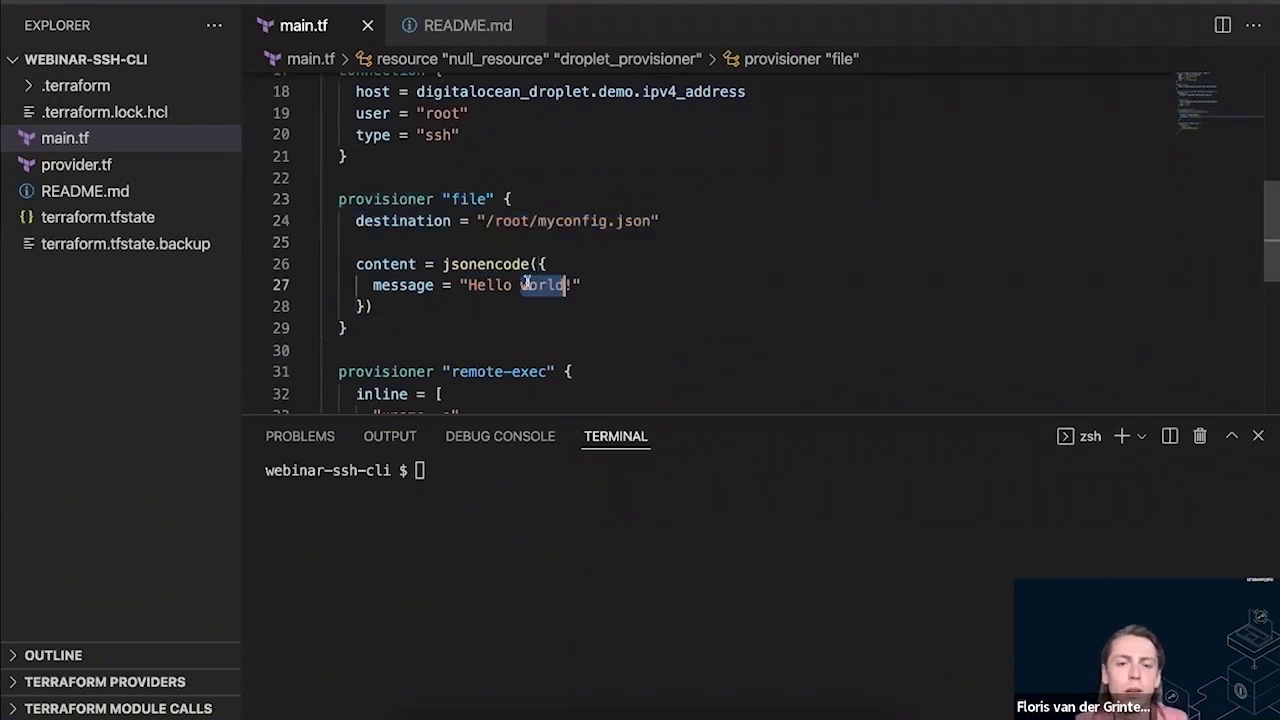
type("webinar")
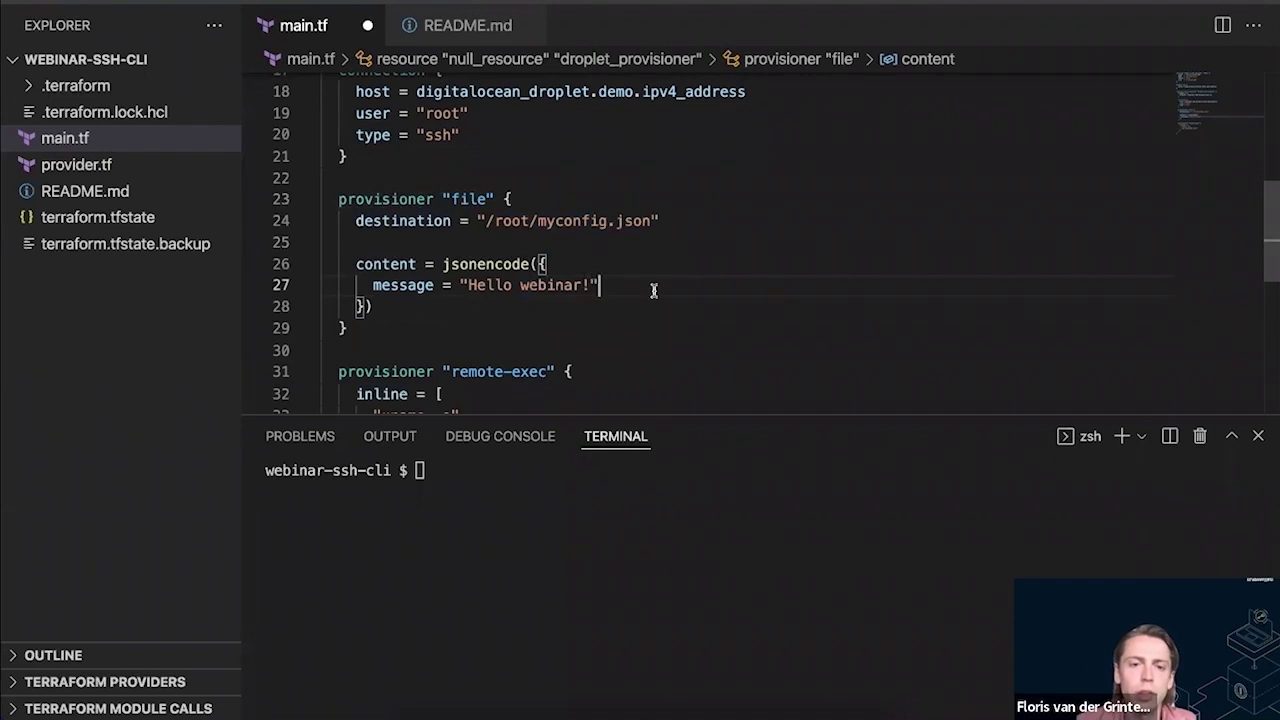
scroll(653, 291, "down", 2)
scroll(653, 291, "down", 1)
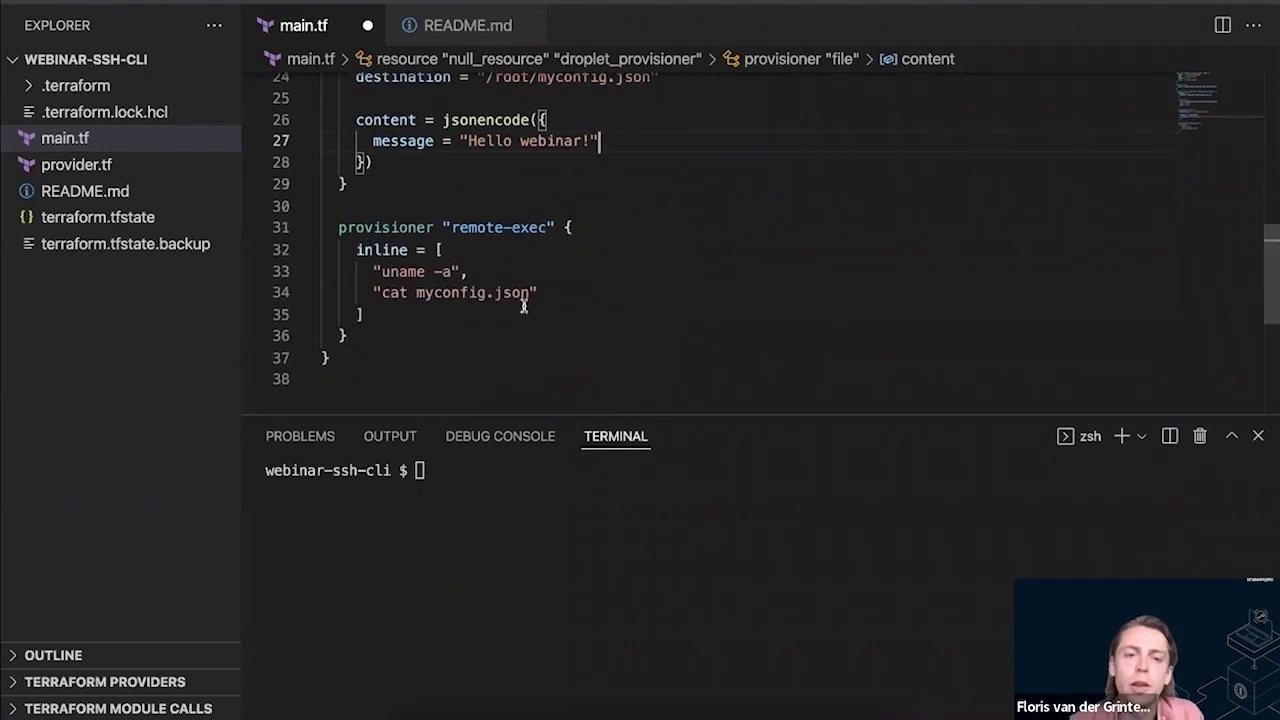
key("ctrl+s")
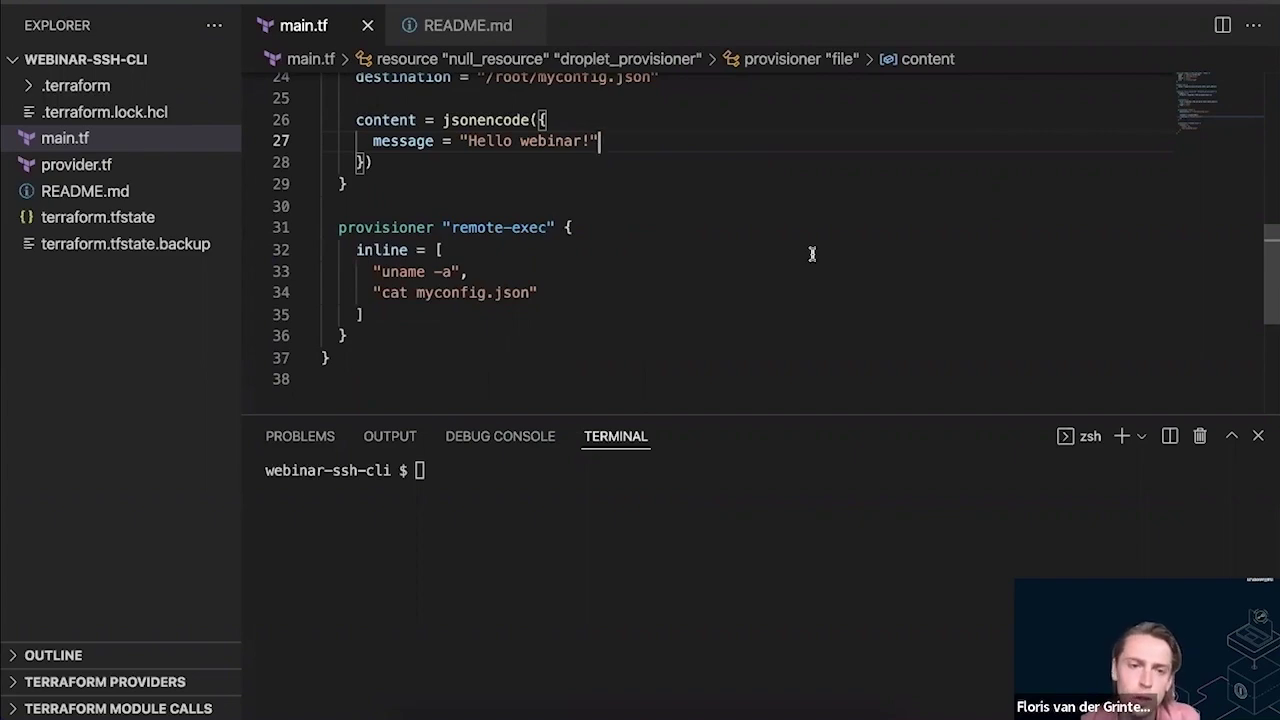
key("super+Tab")
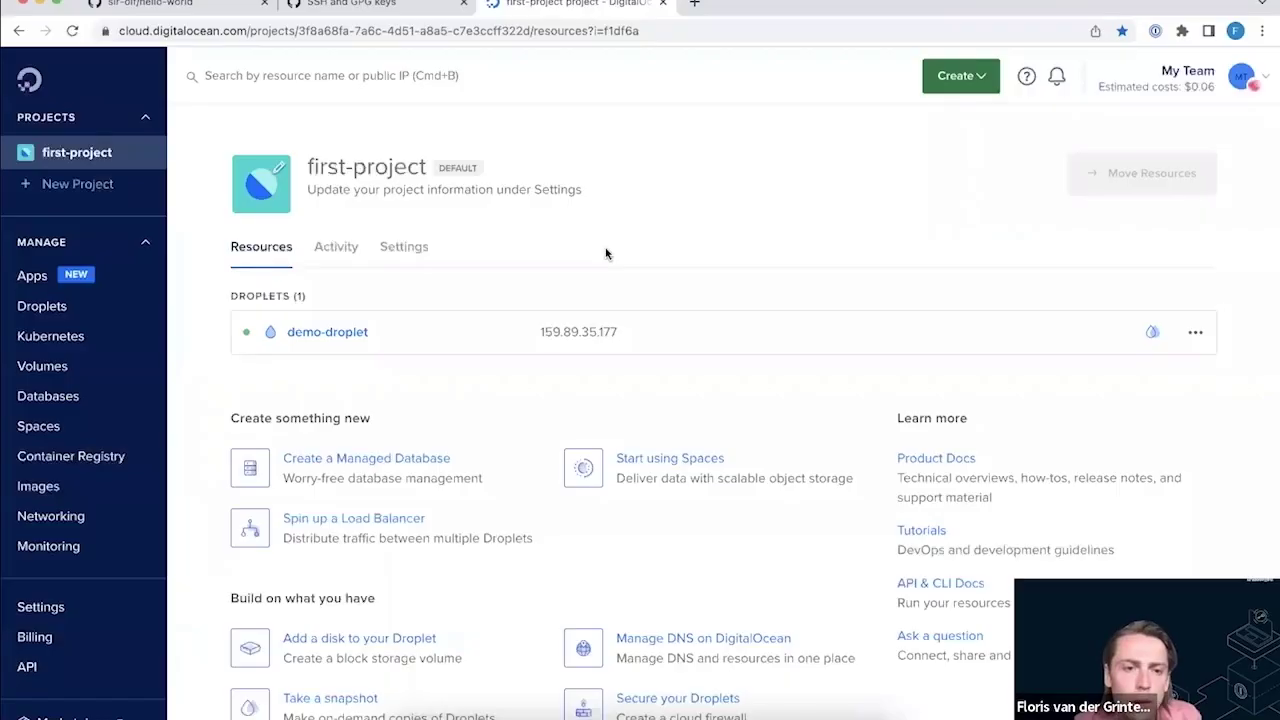
Open the demo-droplet details page (IP 159.89.35.177) and copy its droplet ID from the URL
left_click(330, 327)
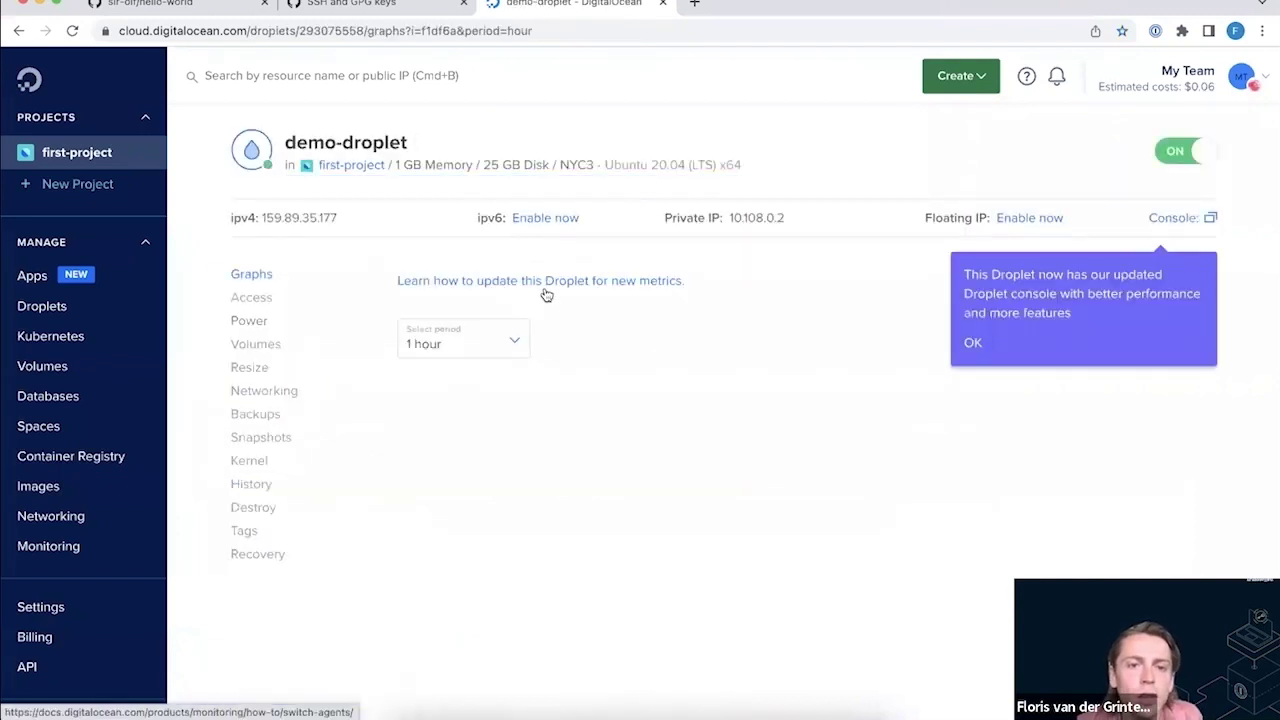
double_click(329, 31)
key("super+c")
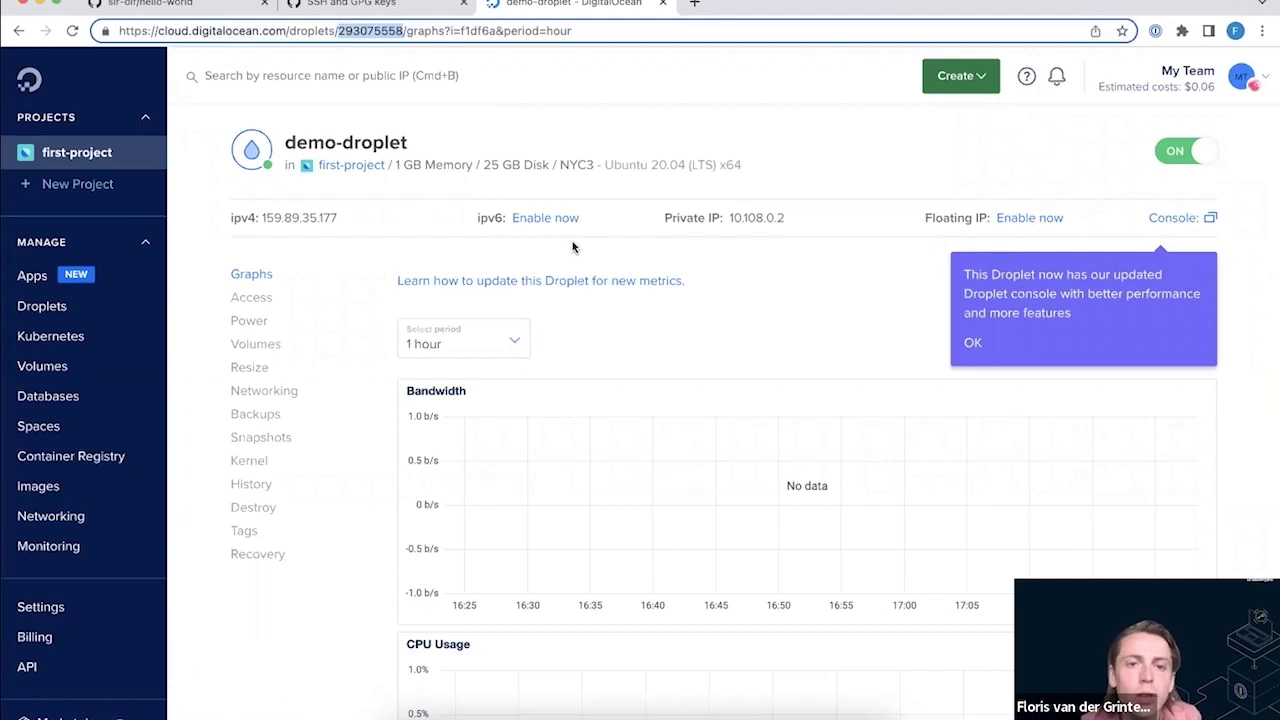
left_click(881, 167)
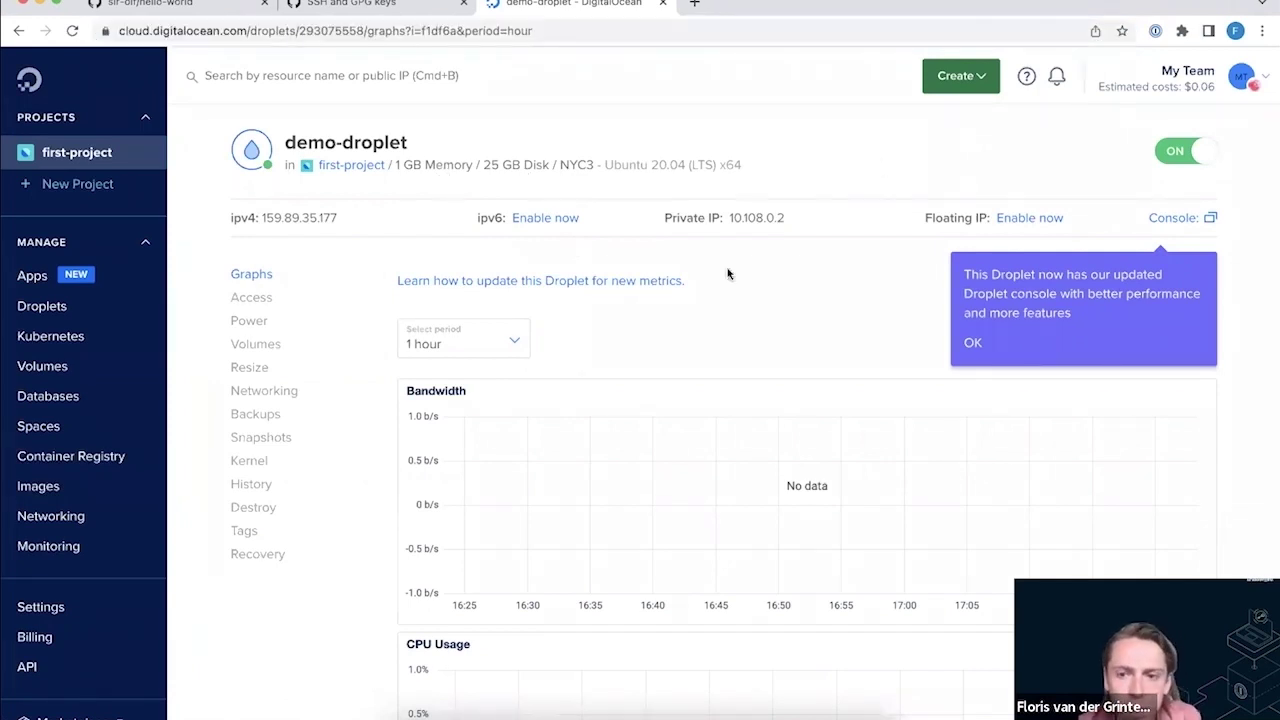
key("super+Tab")
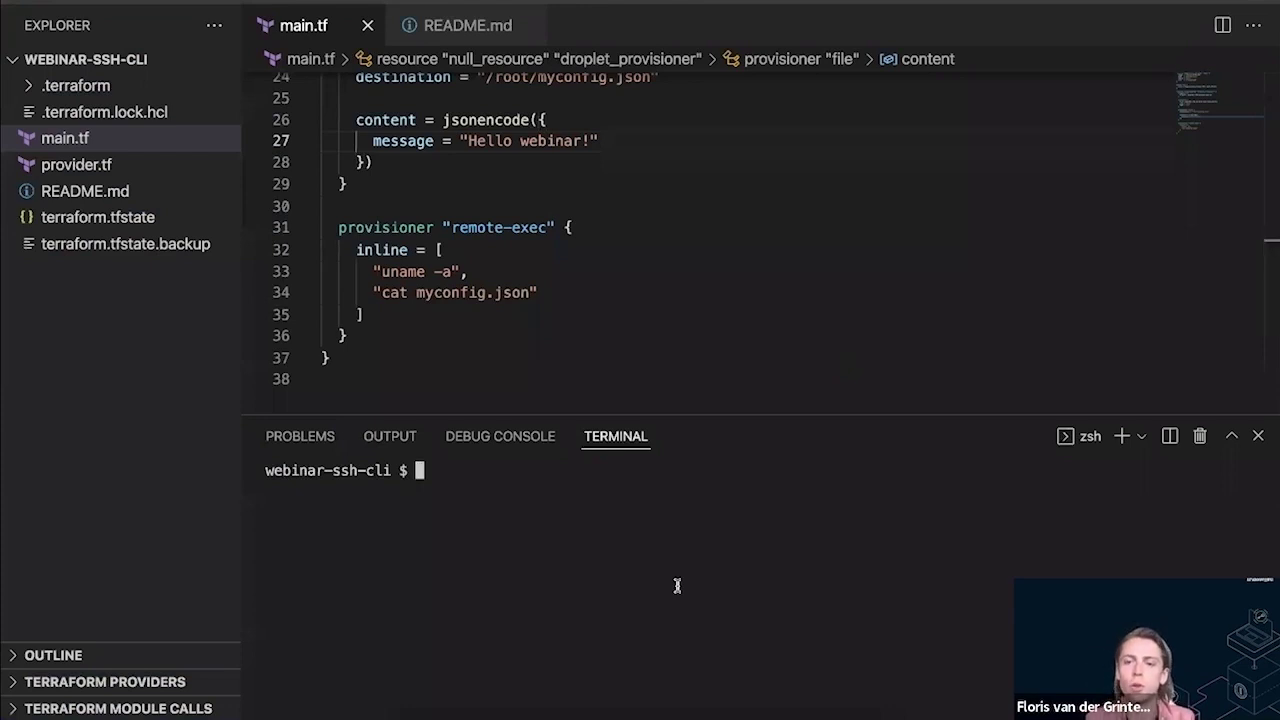
Import the existing droplet into Terraform state as digitalocean_droplet.demo using its copied ID
type("terraform ")
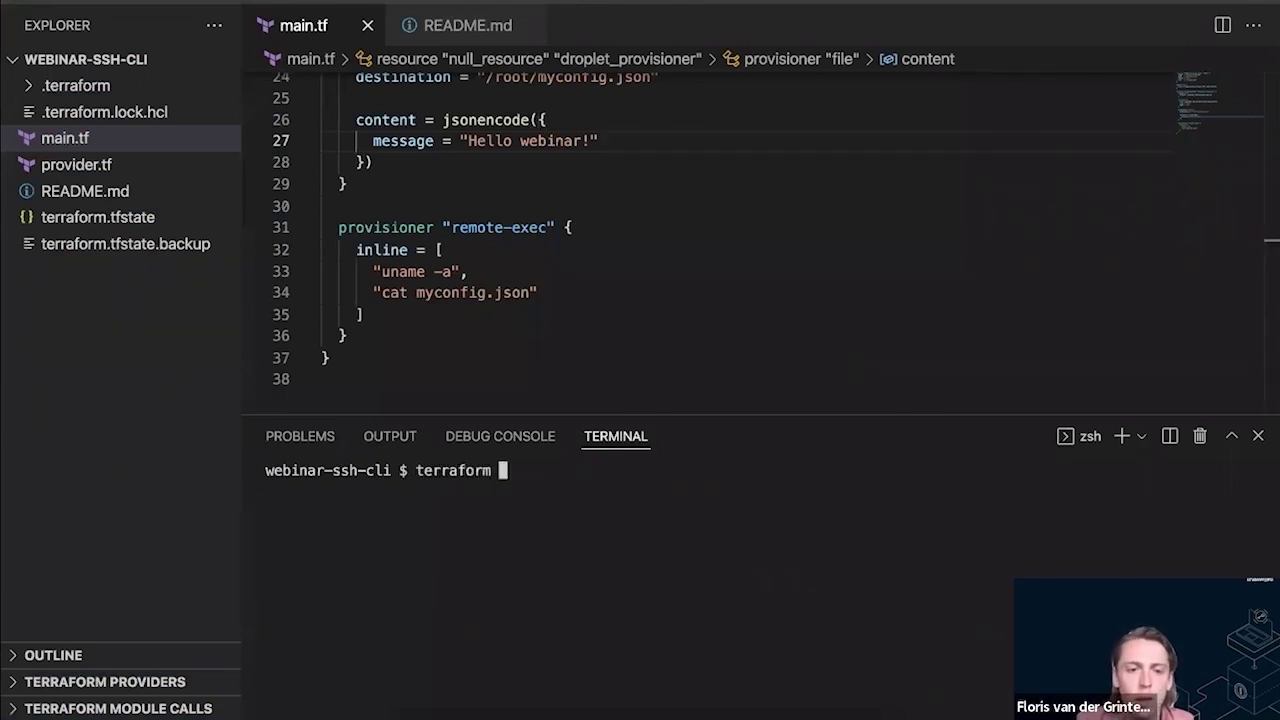
type("import digital_")
key("BackSpace")
type("ocean")
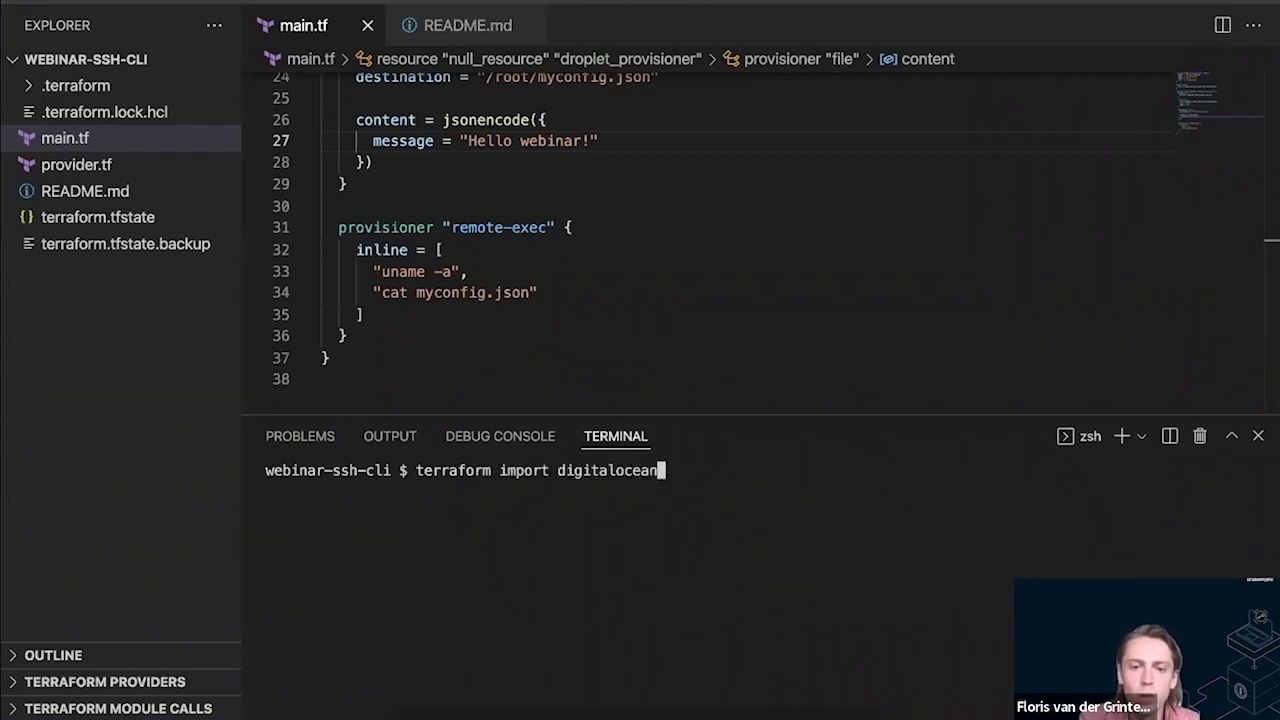
type("_droplet")
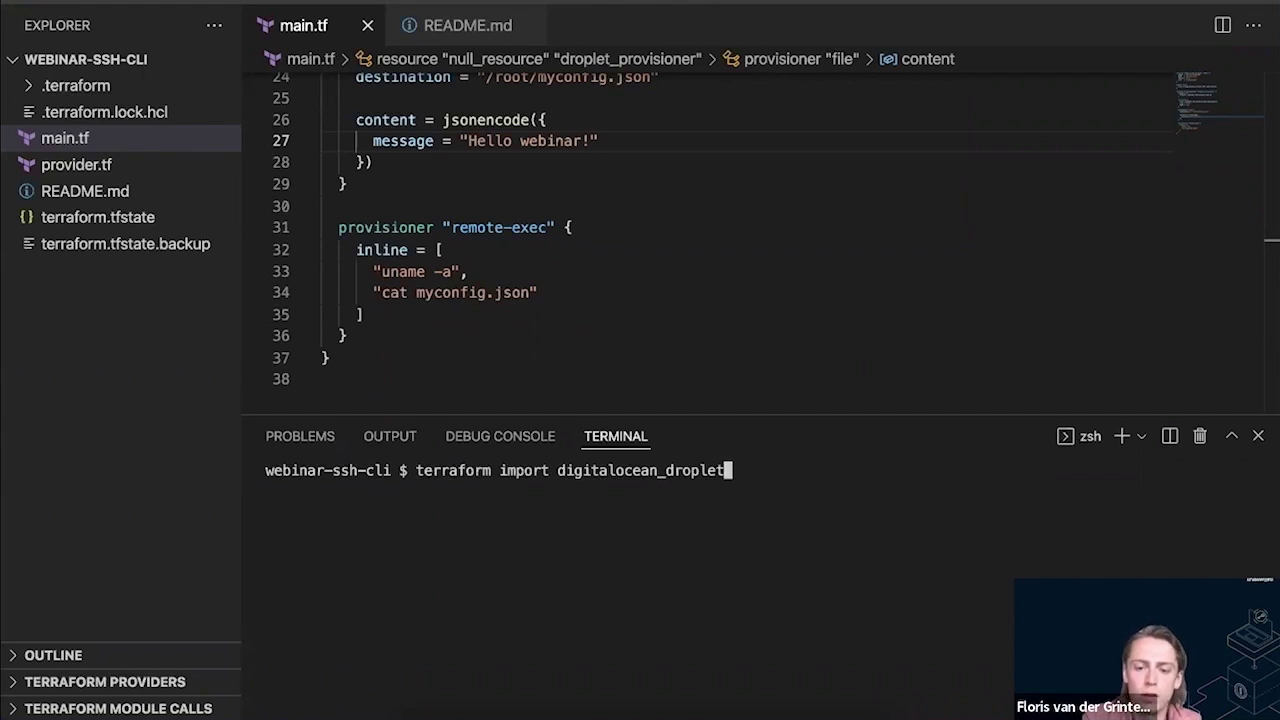
type(".demo")
key("super+v")
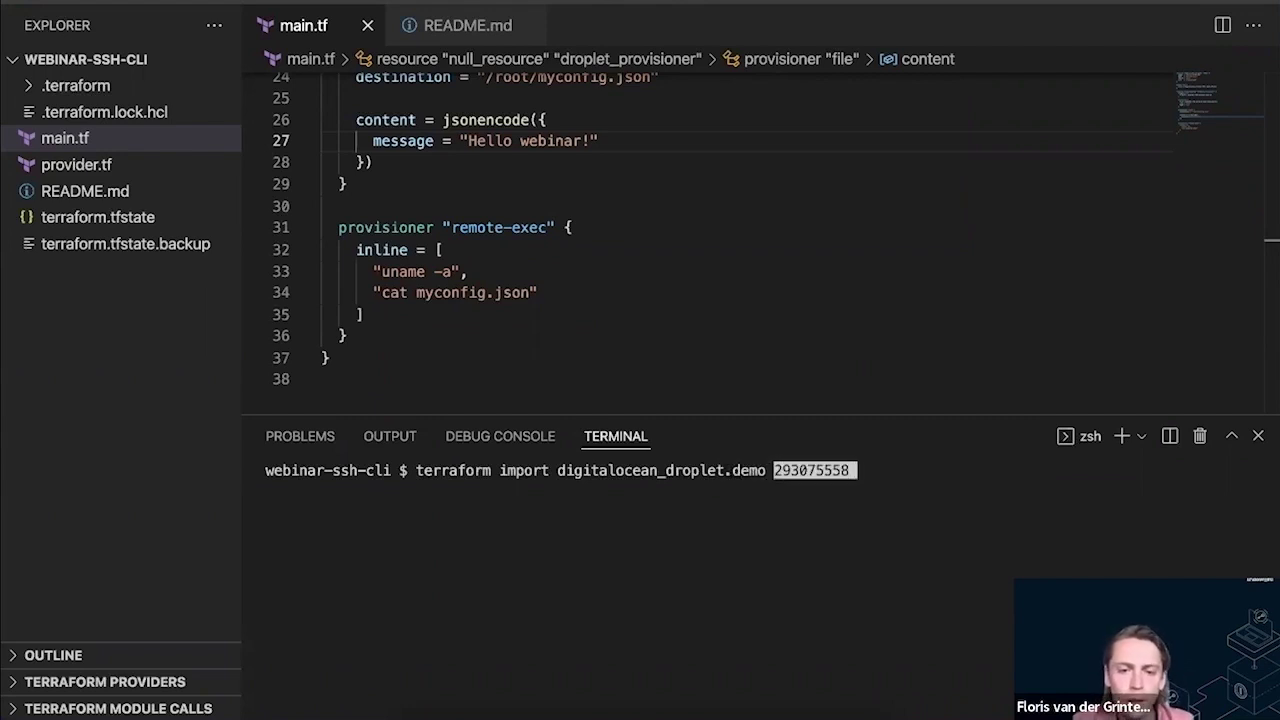
key("Return")
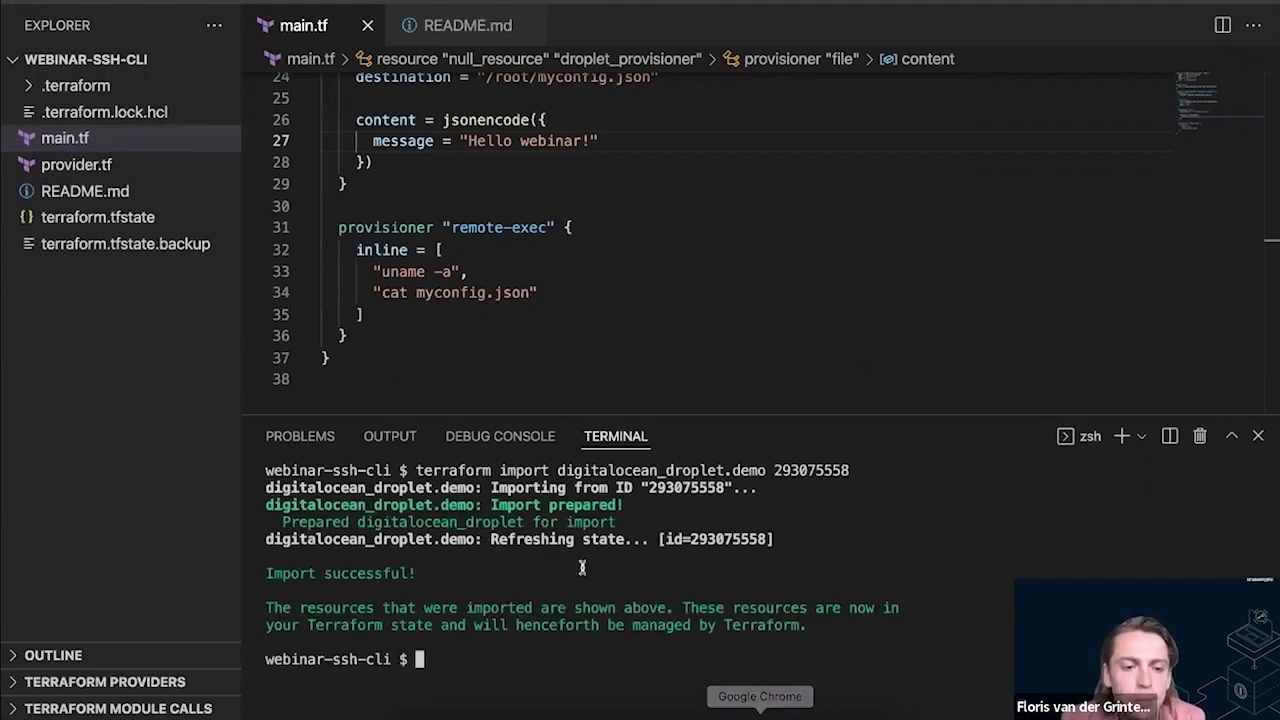
Run terraform apply, confirm with yes, and check the output for Hello webinar! and ip 159.89.35.177
type("t")
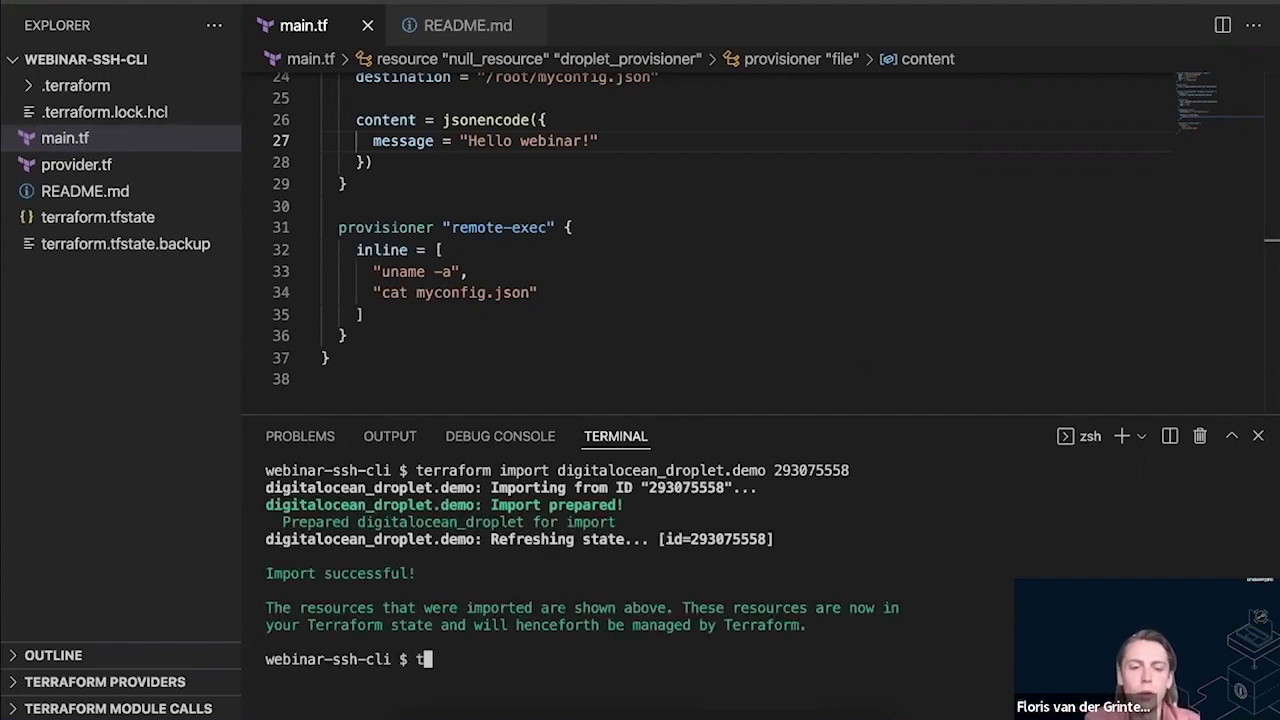
type("erraform ")
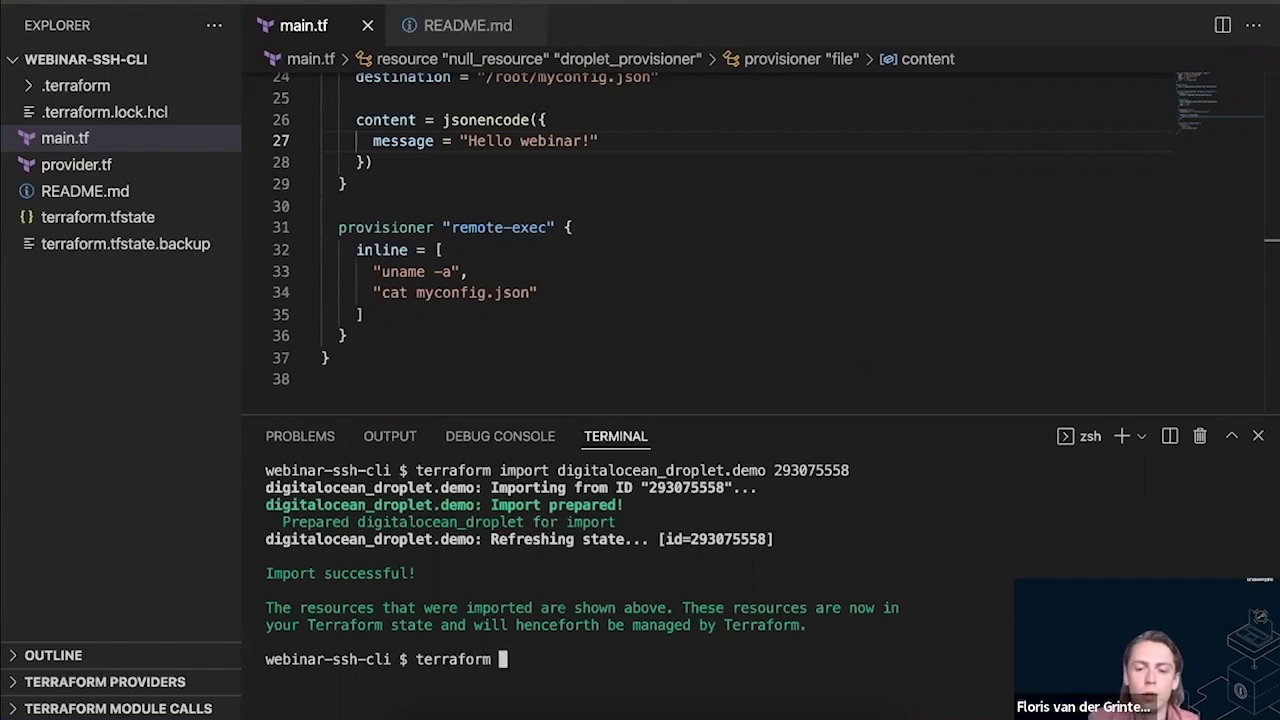
type("apply")
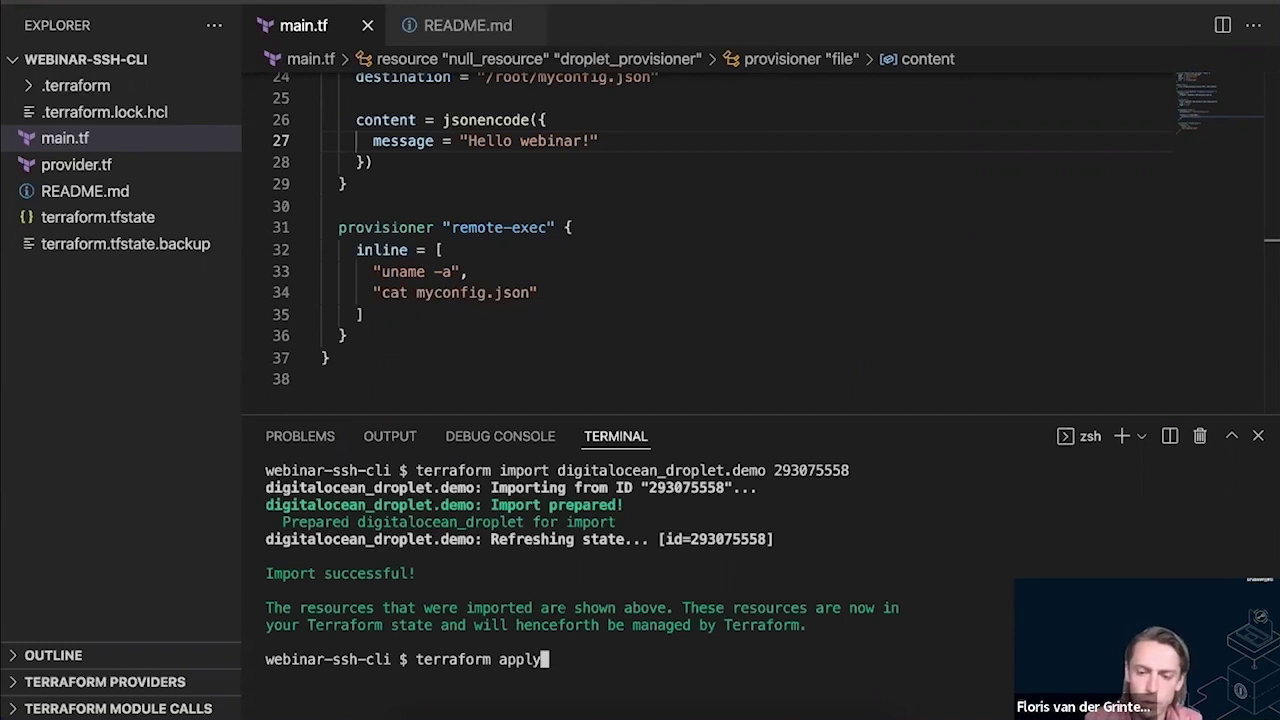
key("Return")
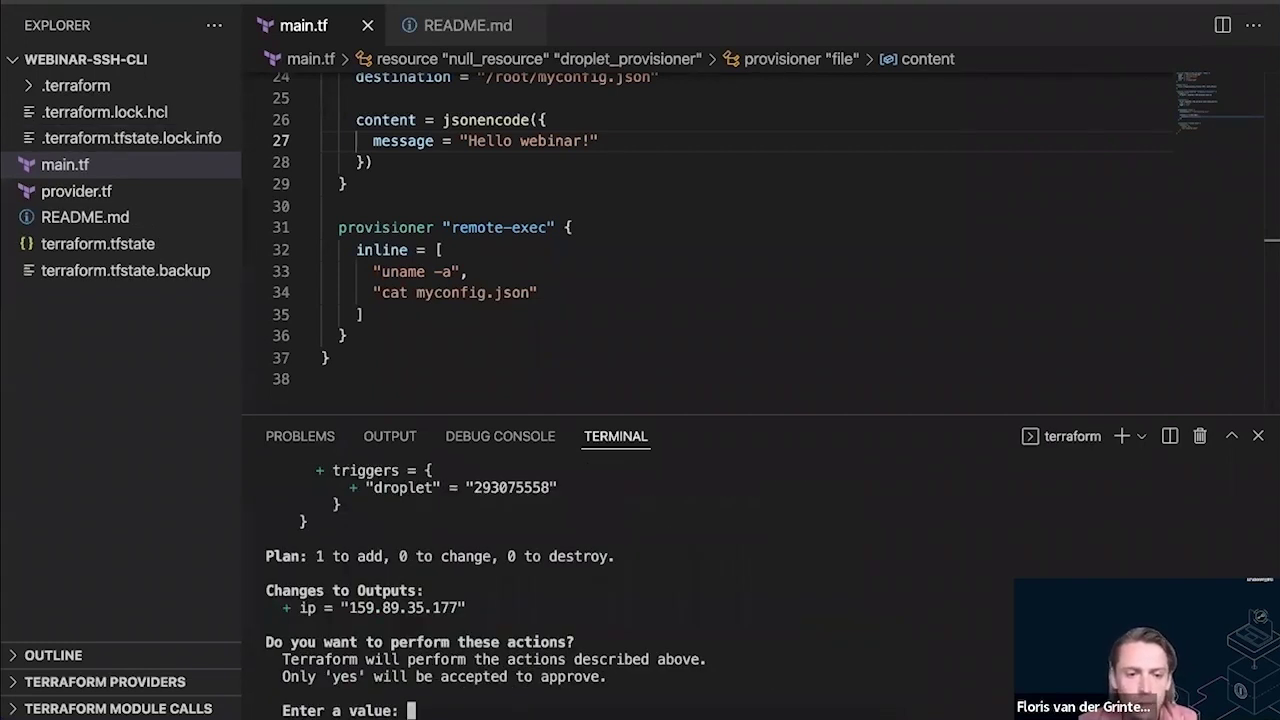
type("yes")
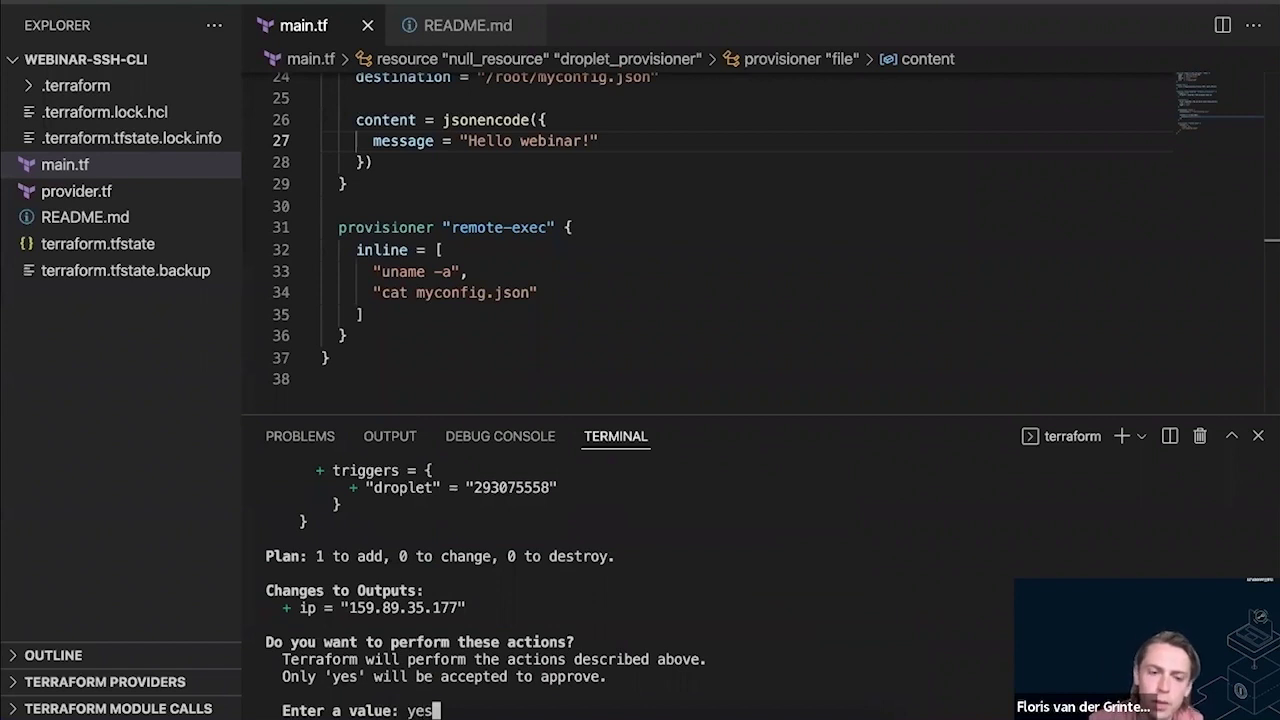
key("Return")
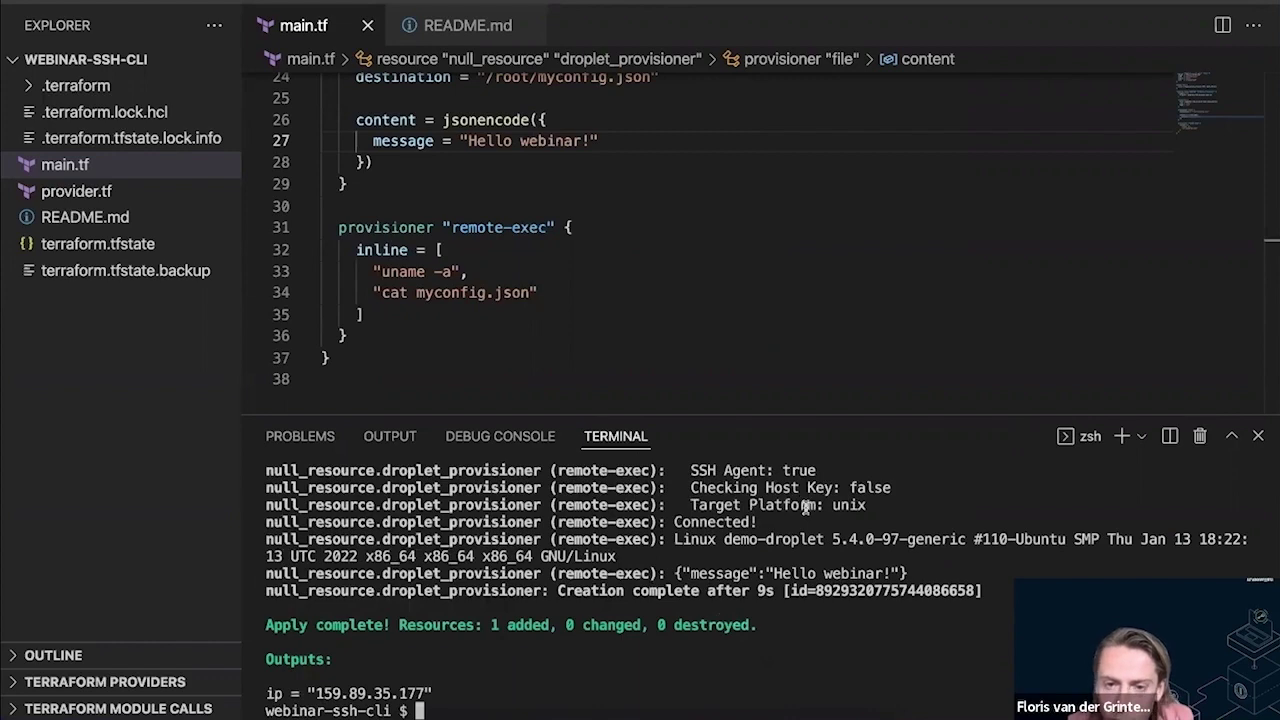
scroll(806, 503, "up", 10)
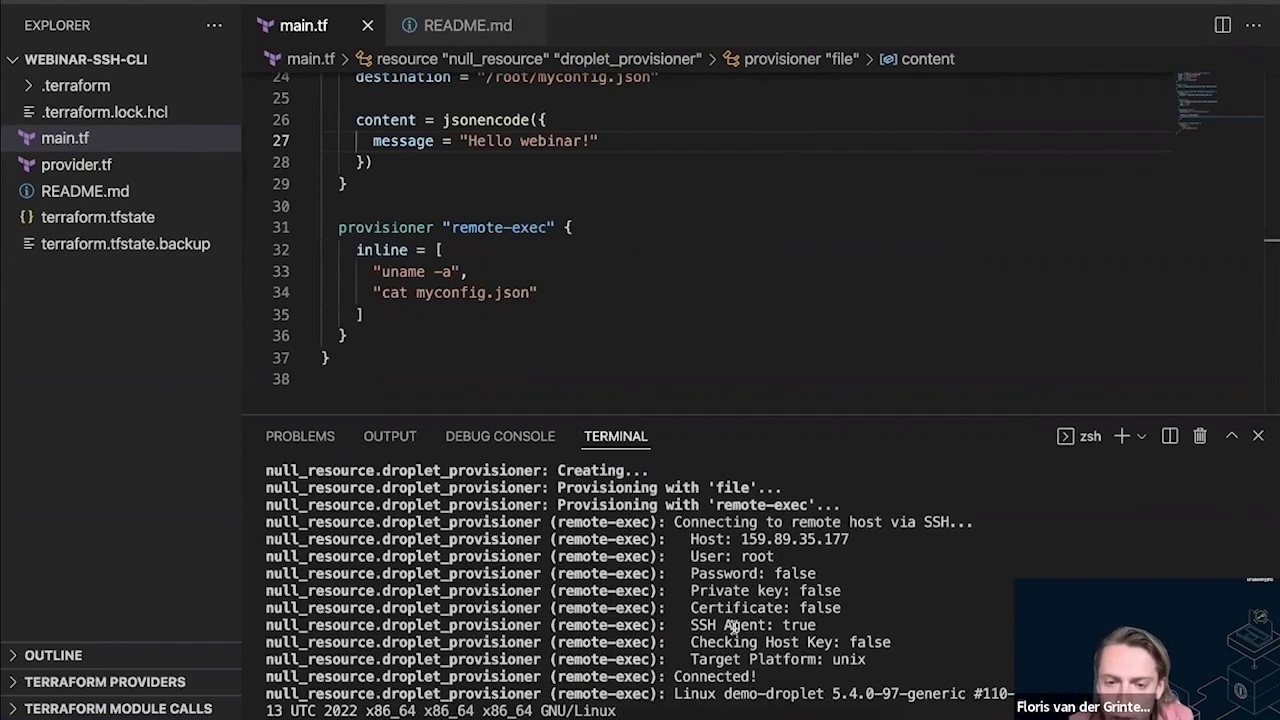
scroll(733, 625, "down", 3)
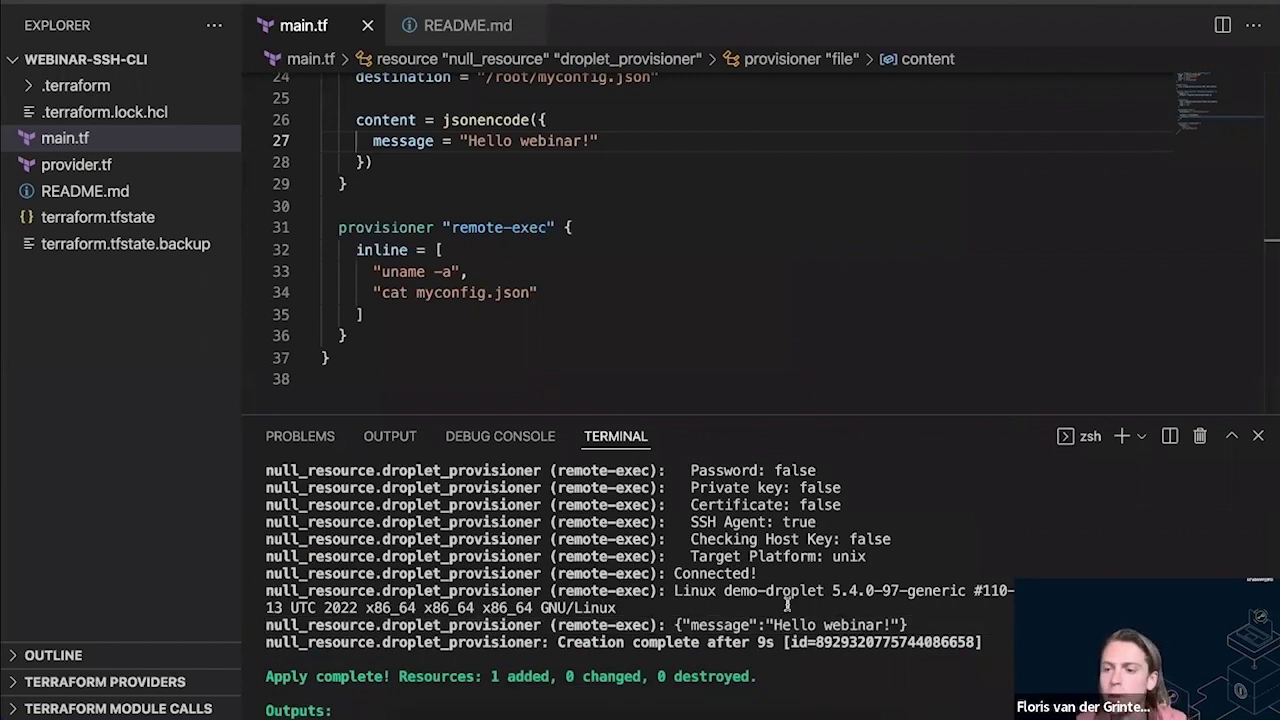
scroll(787, 604, "down", 1)
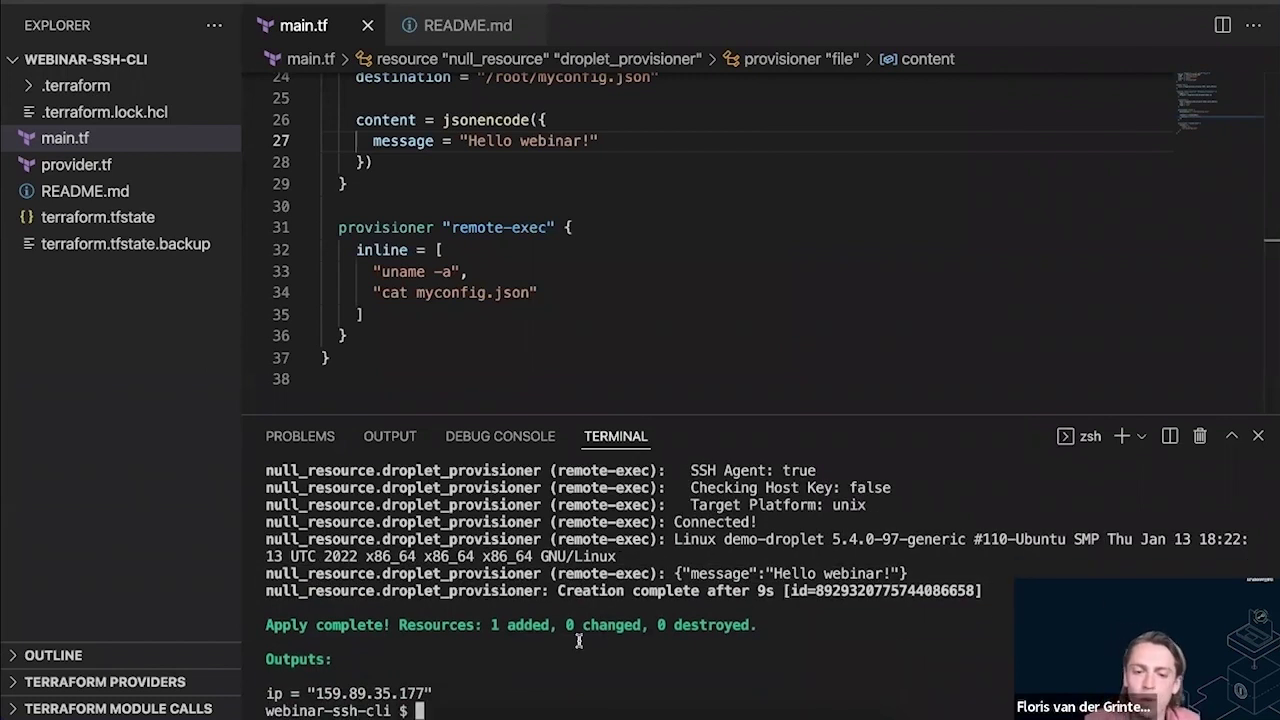
Run terraform refresh and copy the ip output 159.89.35.177
type("terraf")
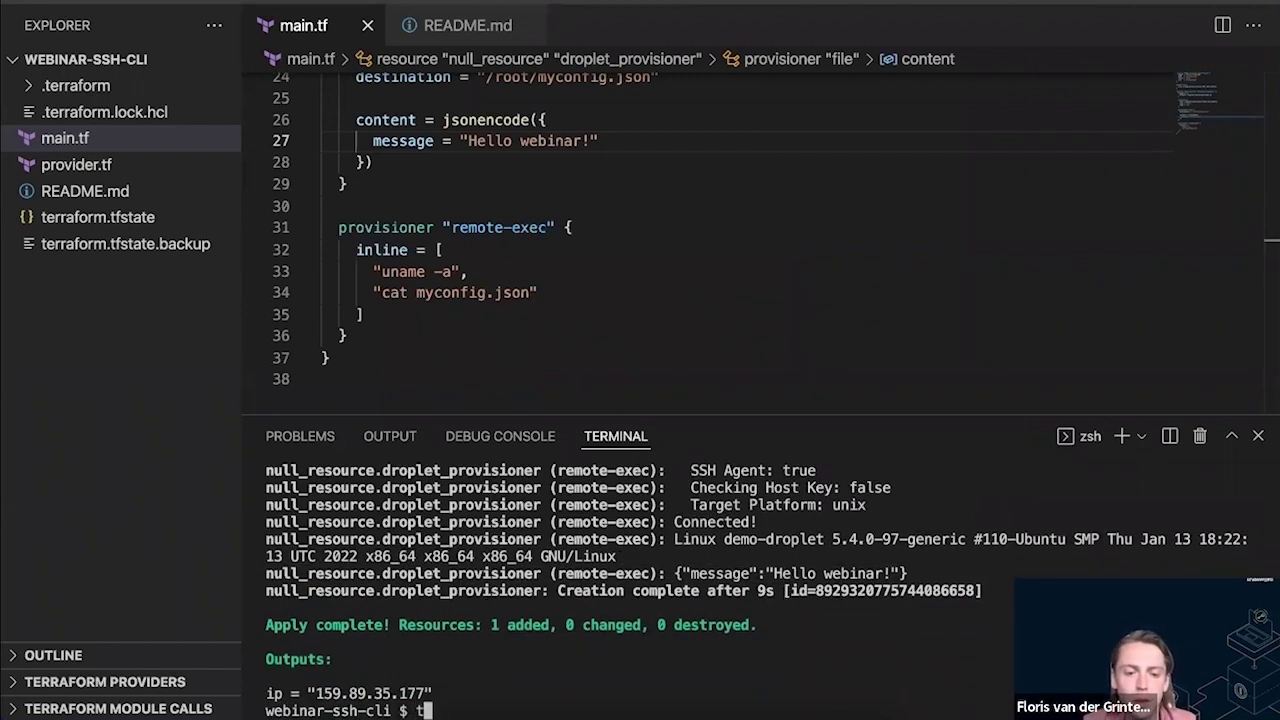
type("orm refresh")
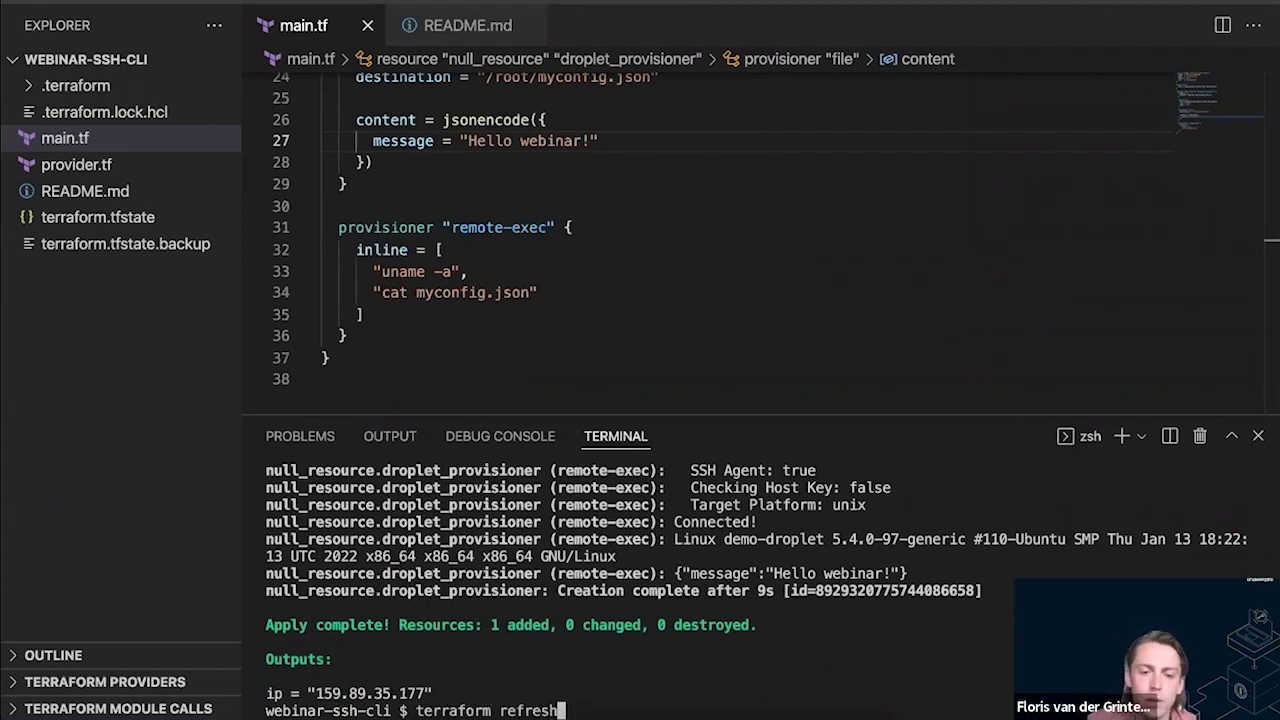
key("Return")
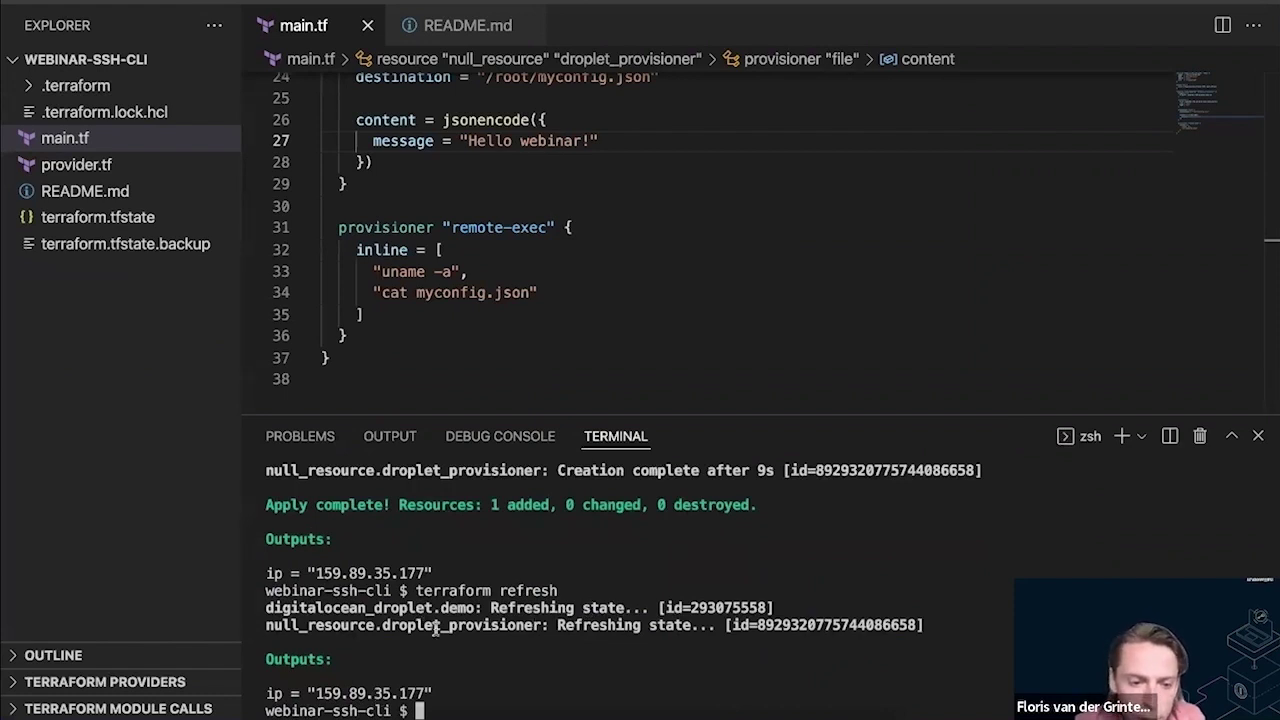
double_click(370, 692)
key("super+c")
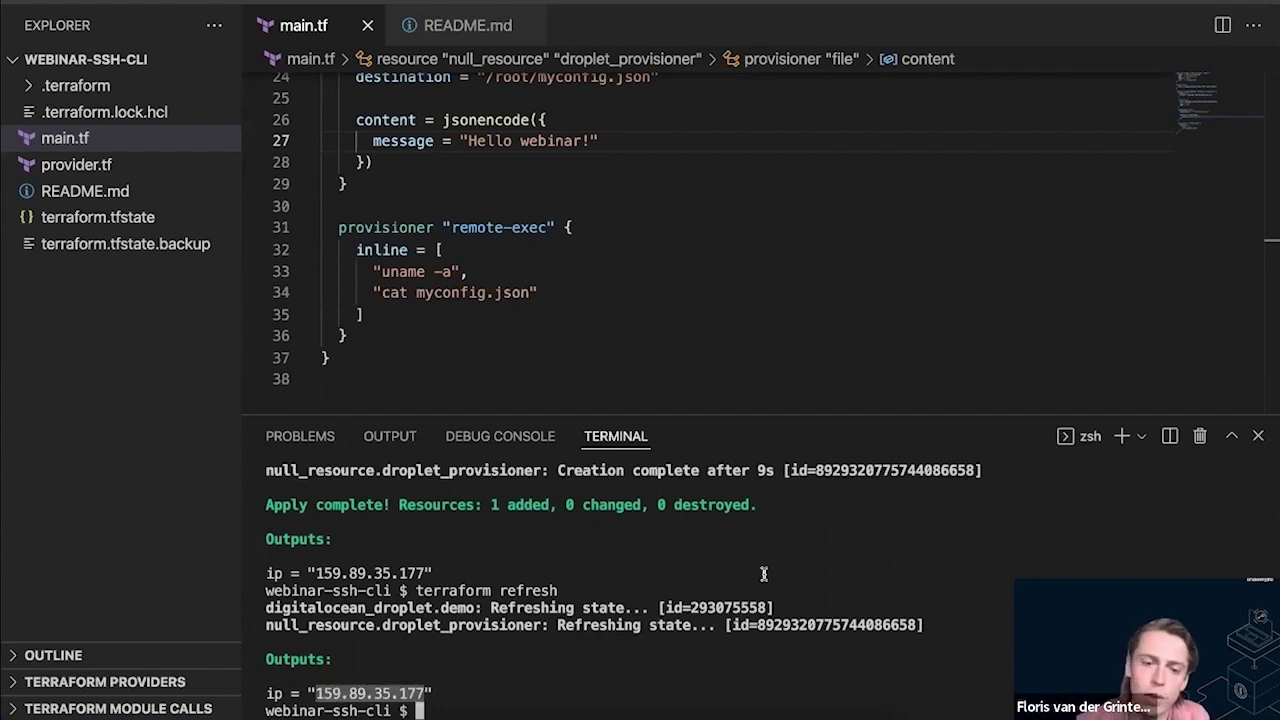
Connect Transmit over SFTP to 159.89.35.177, accepting the server's host key
left_click(695, 712)
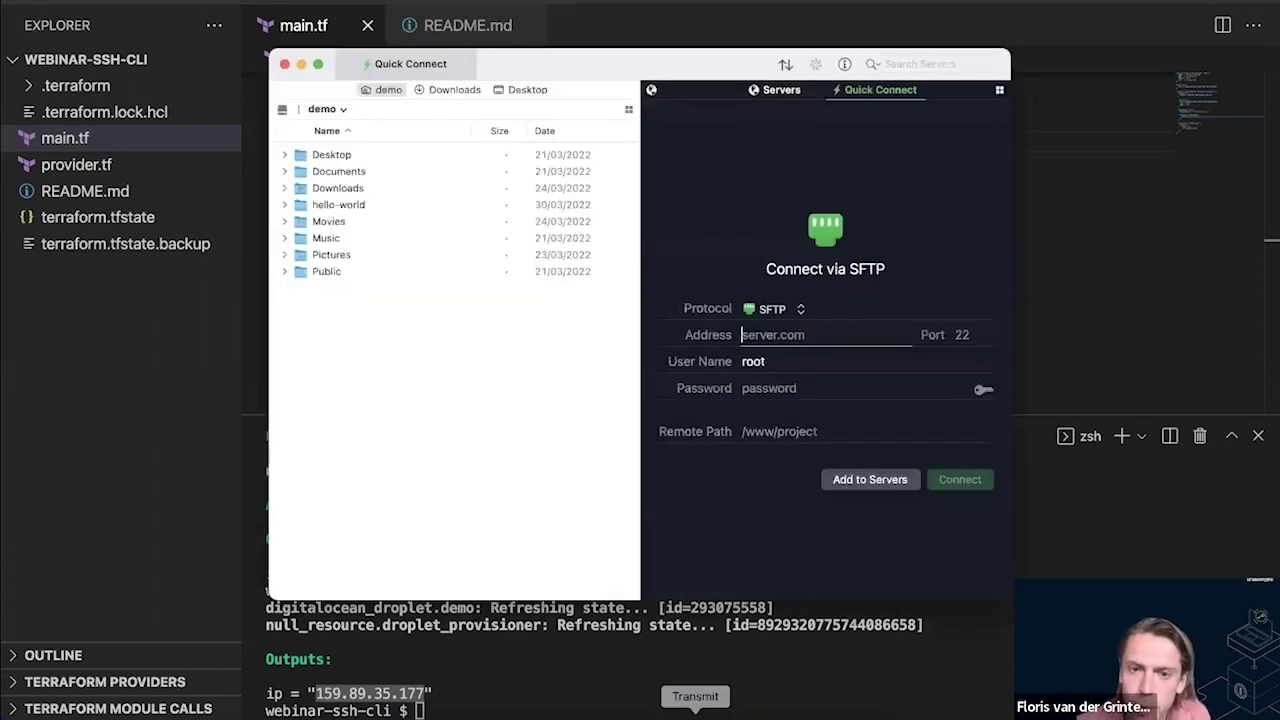
key("super+v")
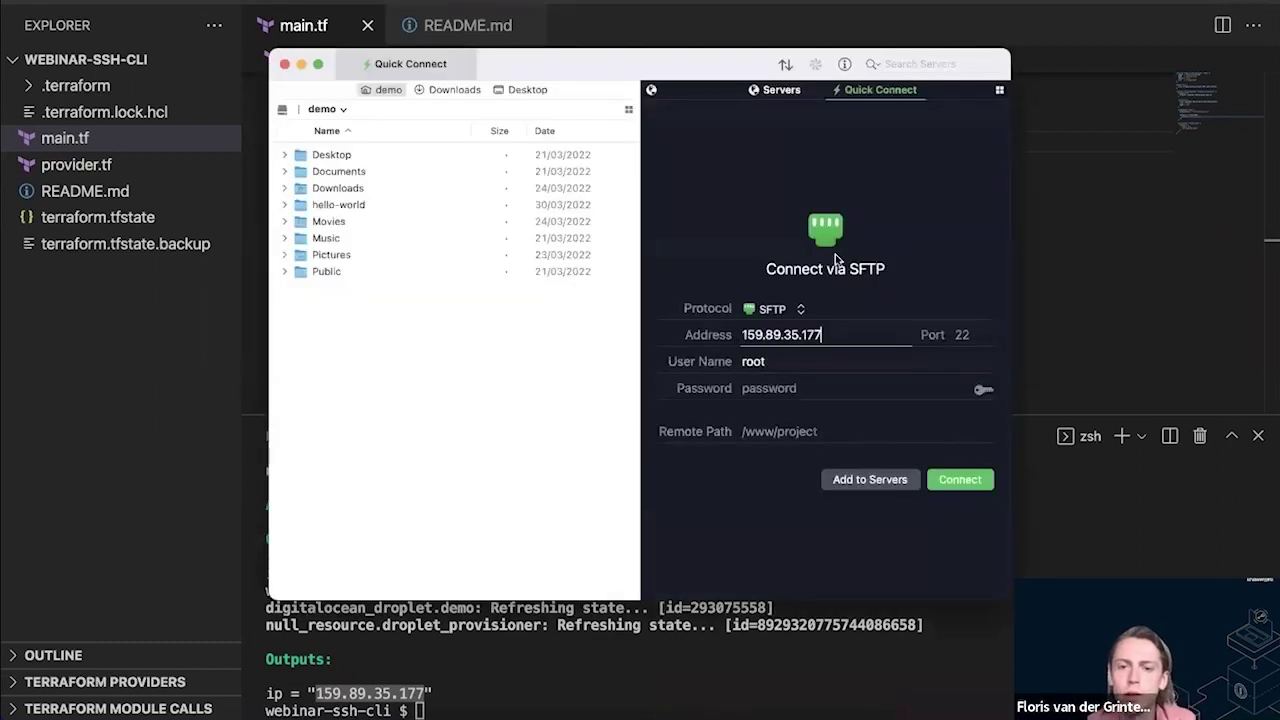
left_click(974, 486)
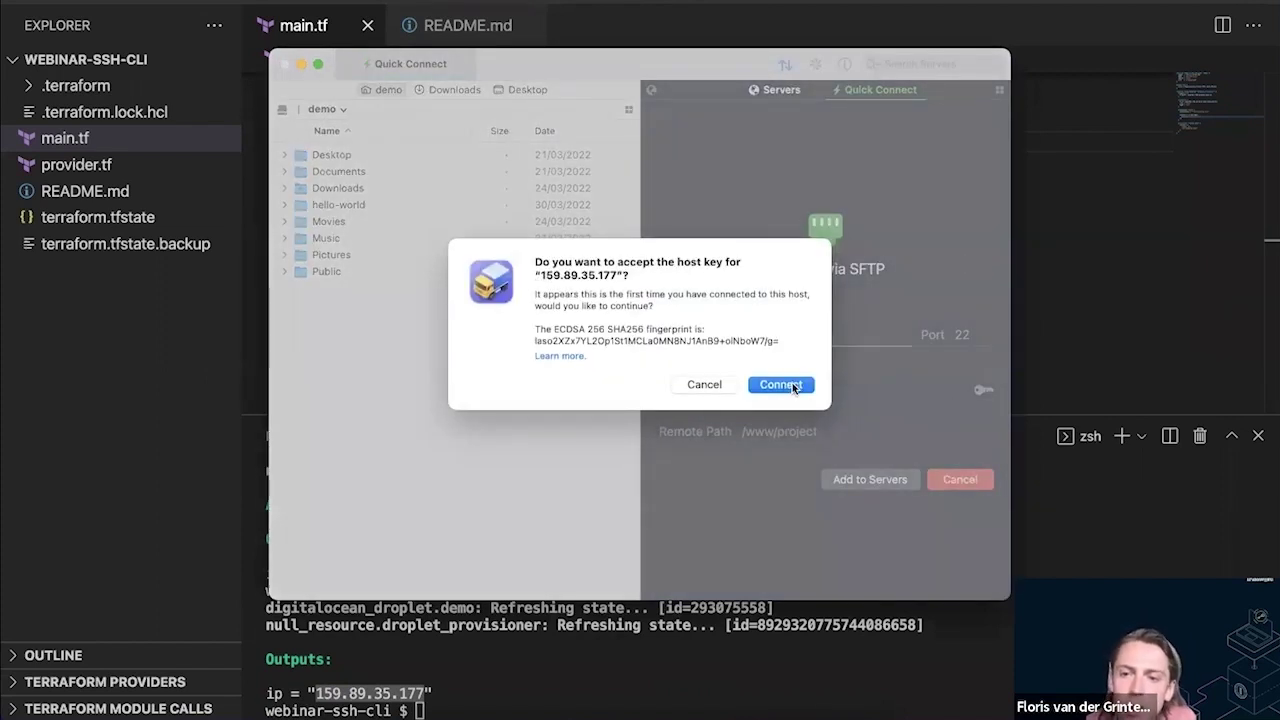
left_click(781, 385)
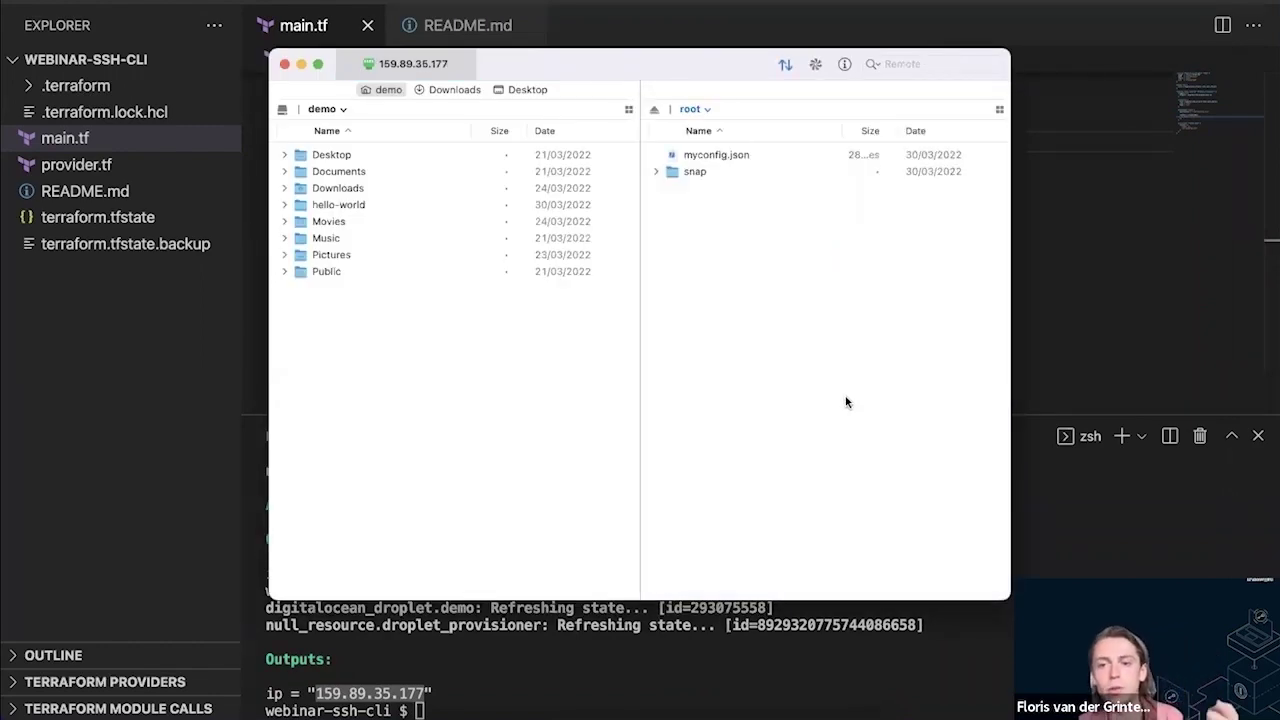
Quick Look myconfig.json in the root folder to confirm it contains {"message":"Hello webinar!"}
left_click(716, 154)
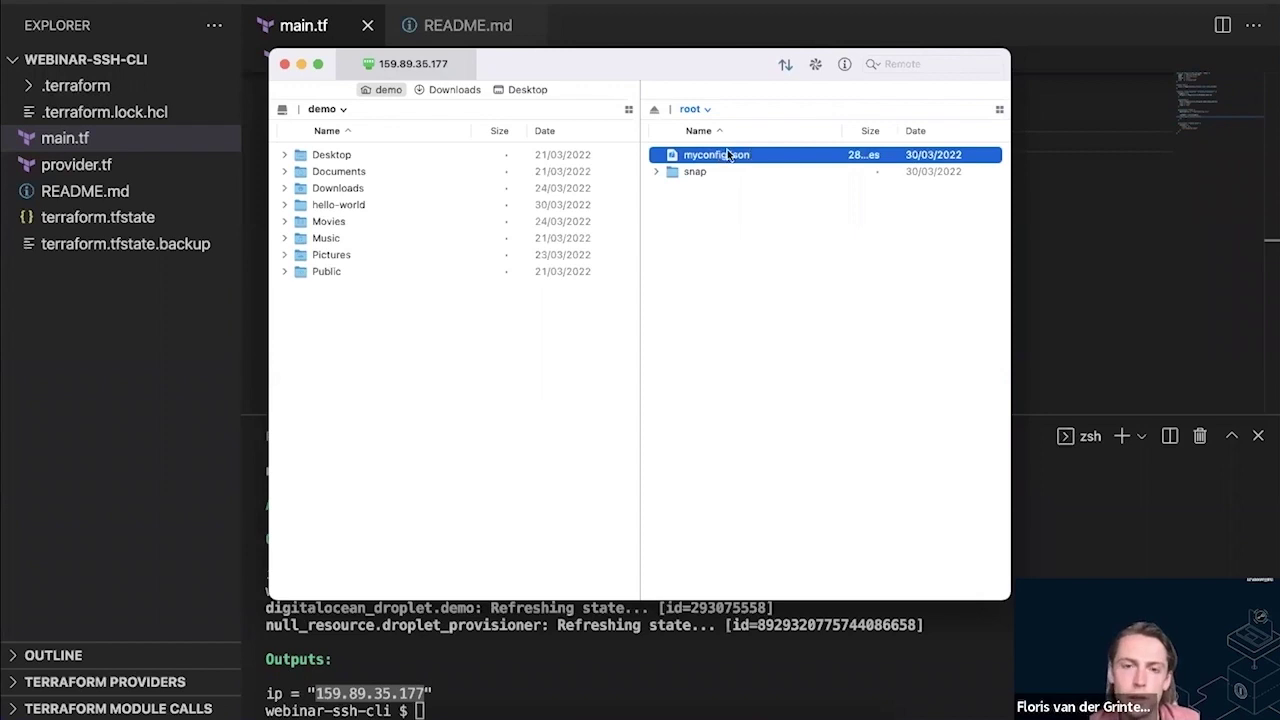
key("space")
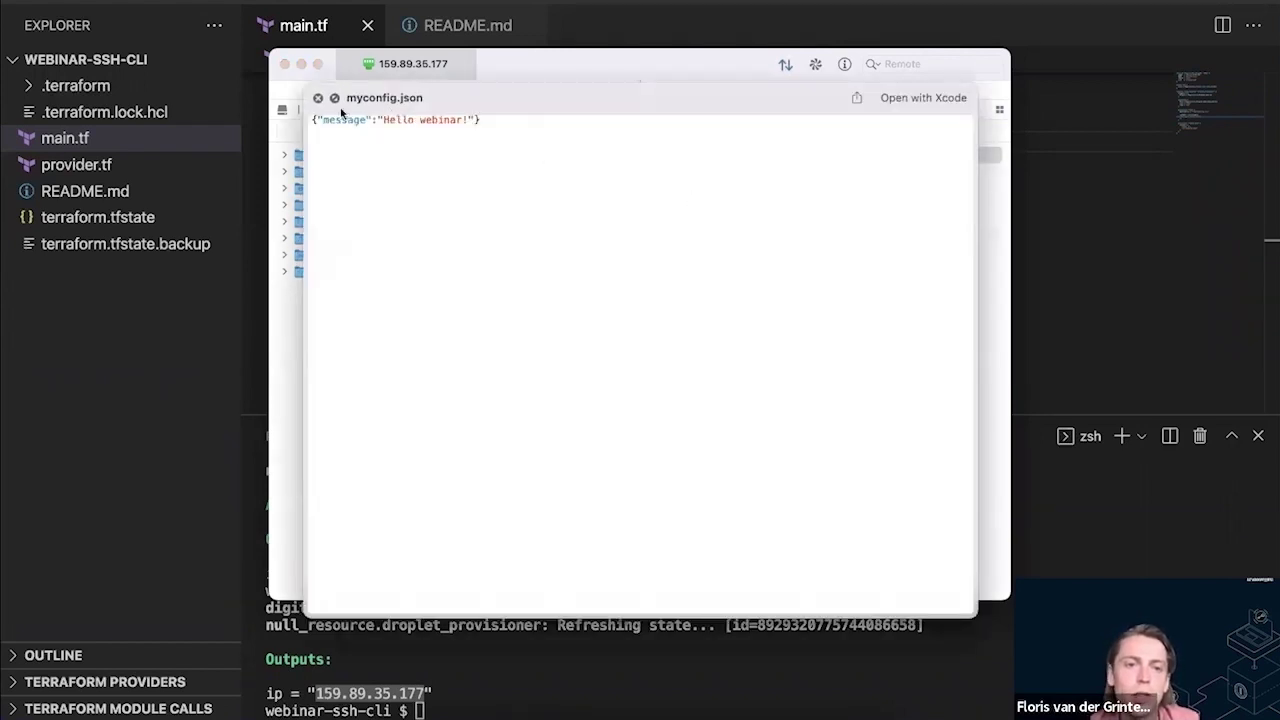
left_click(318, 98)
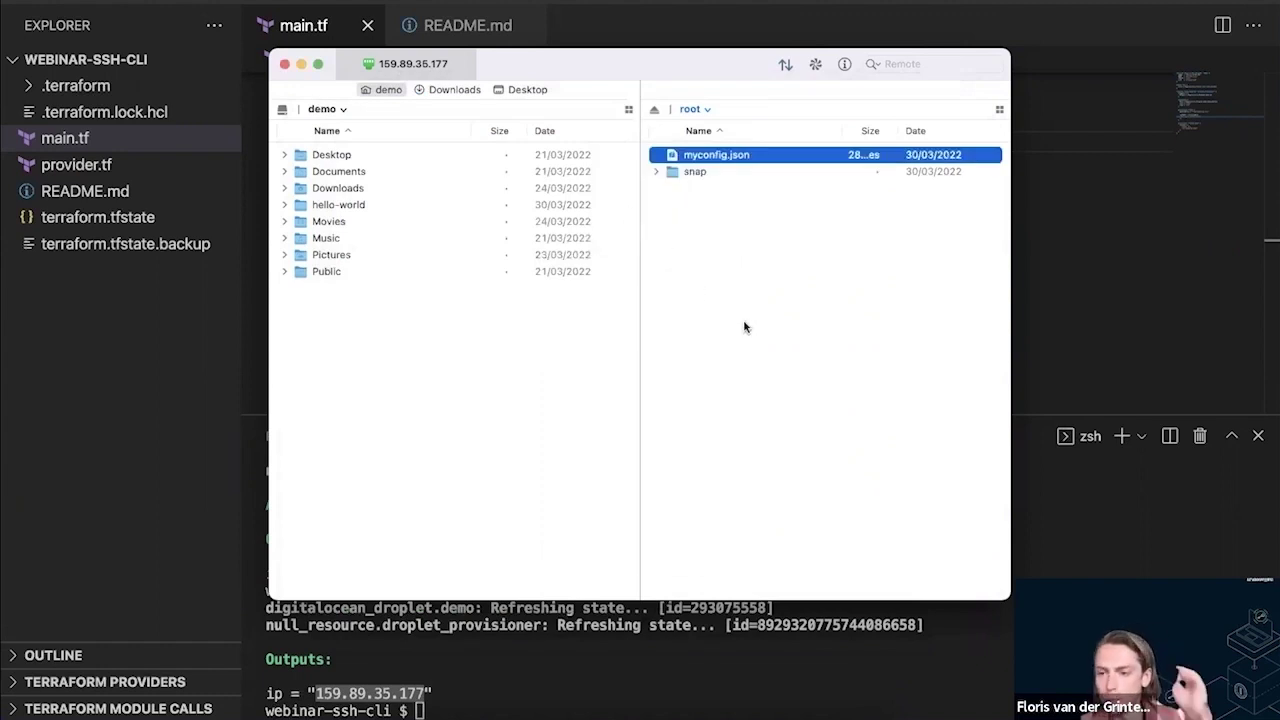